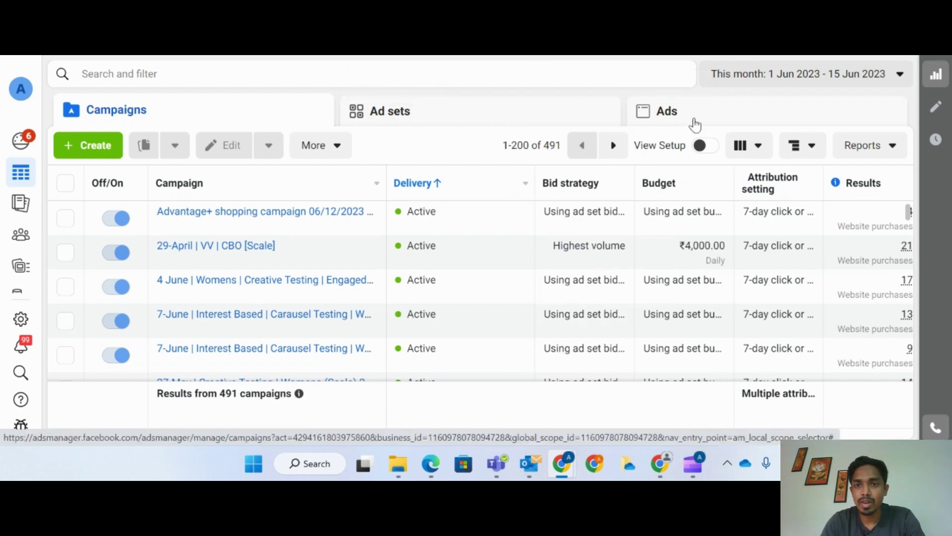
Switch to the ad sets view and set the reporting range to 1–31 May 2023.
click(460, 118)
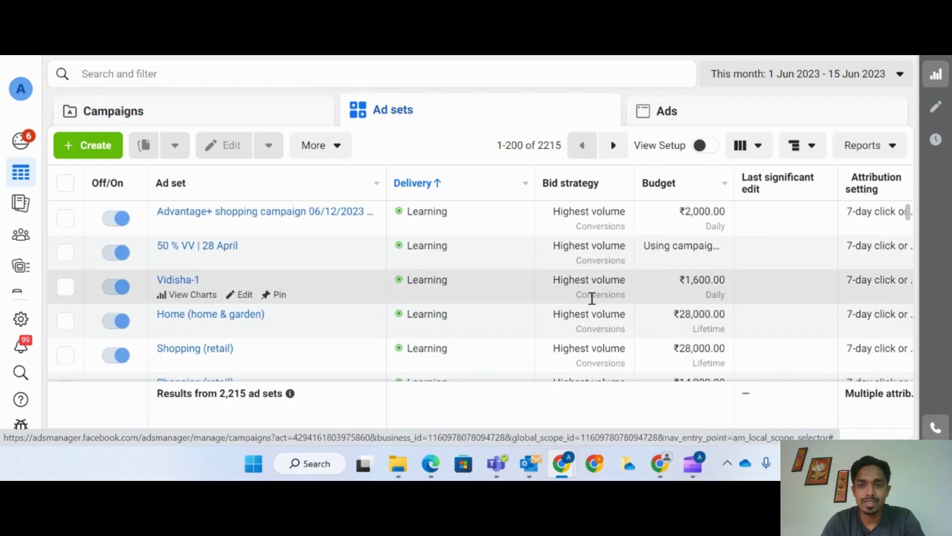
click(802, 87)
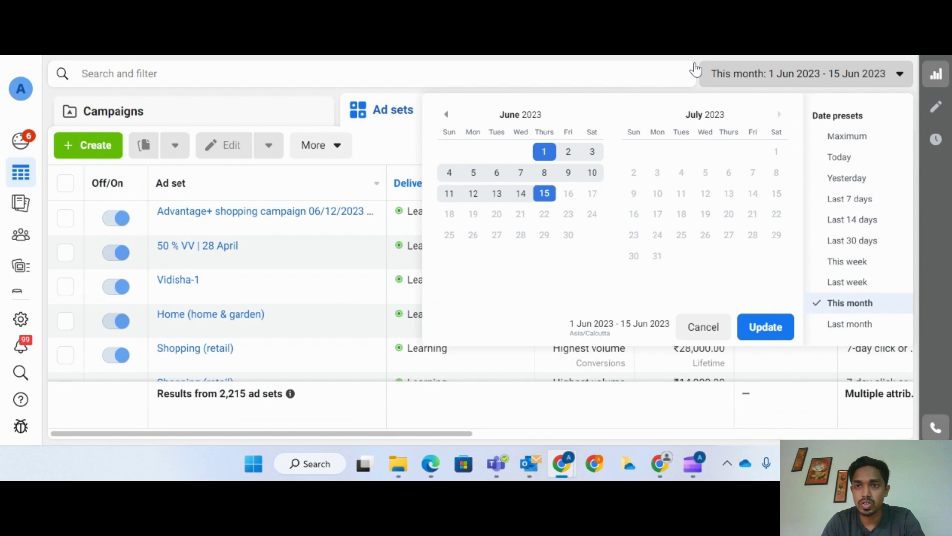
click(447, 133)
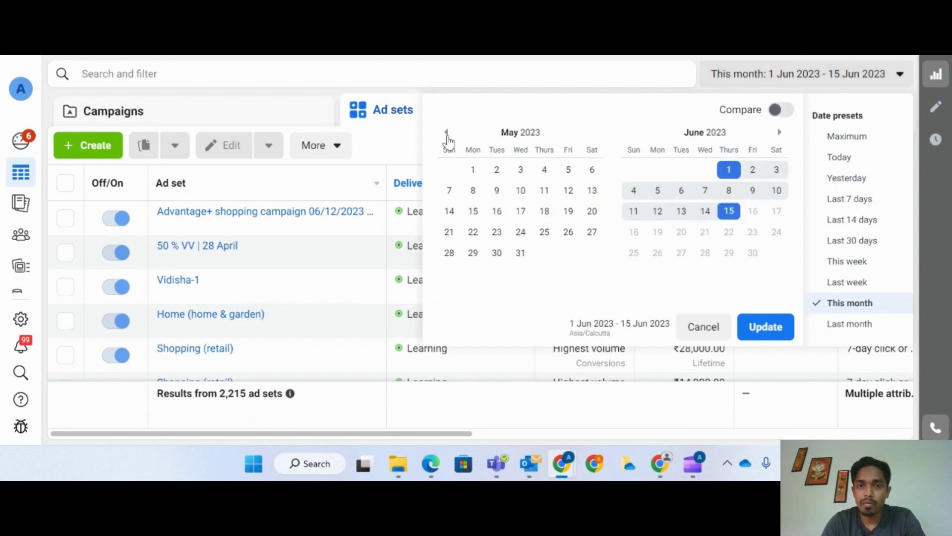
click(473, 169)
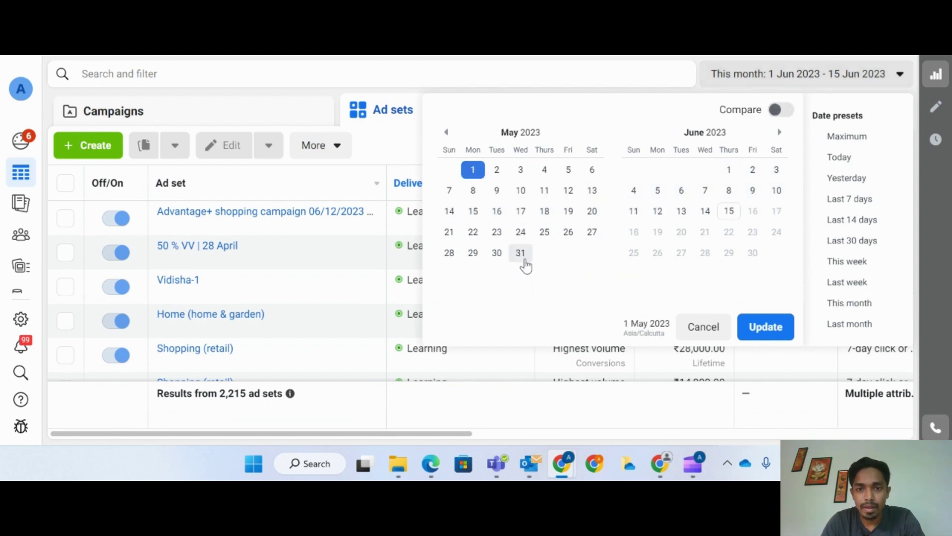
click(520, 253)
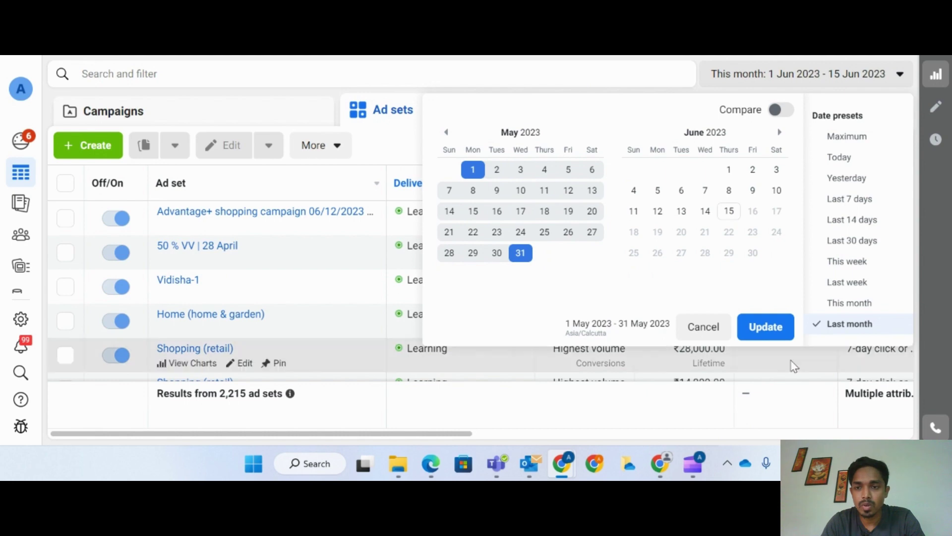
click(766, 327)
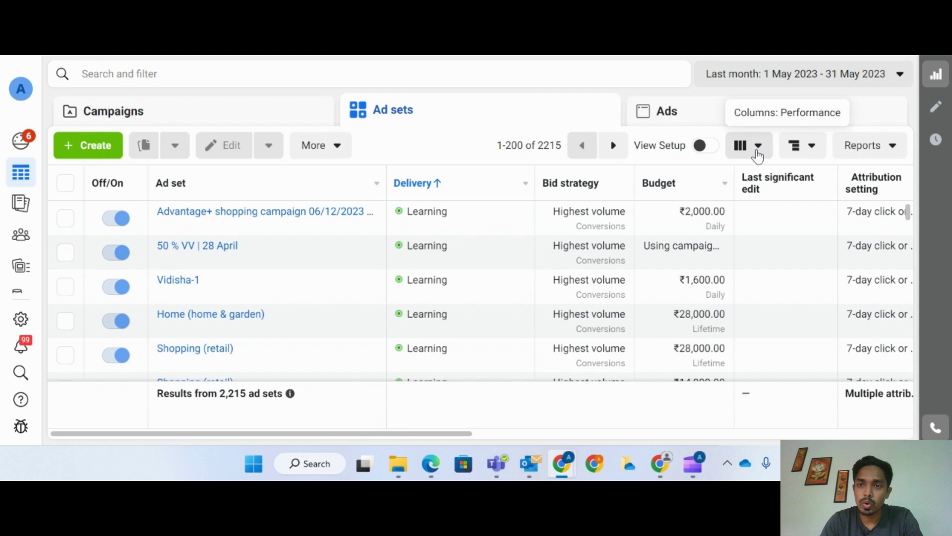
Open column customisation and remove Delivery and the other preselected columns.
click(757, 155)
scroll(690, 282, down, 5)
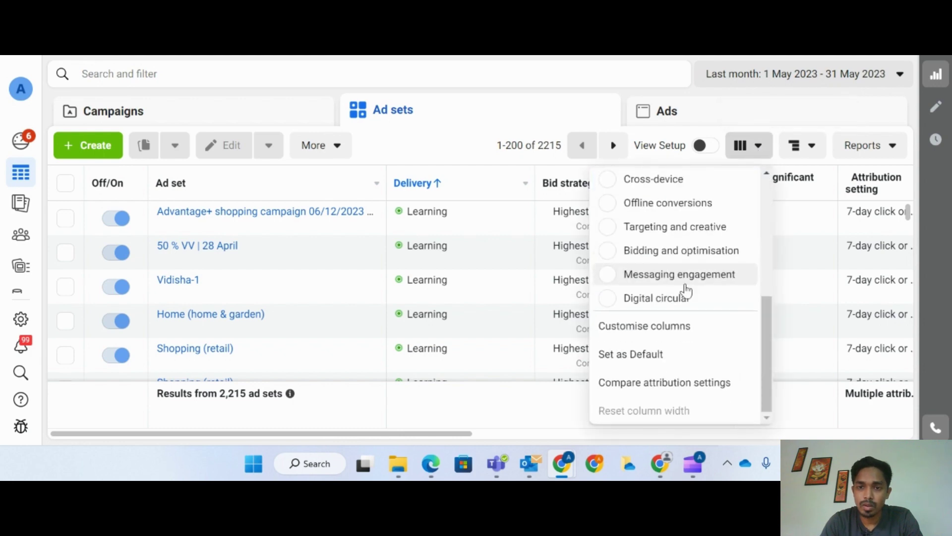
click(642, 328)
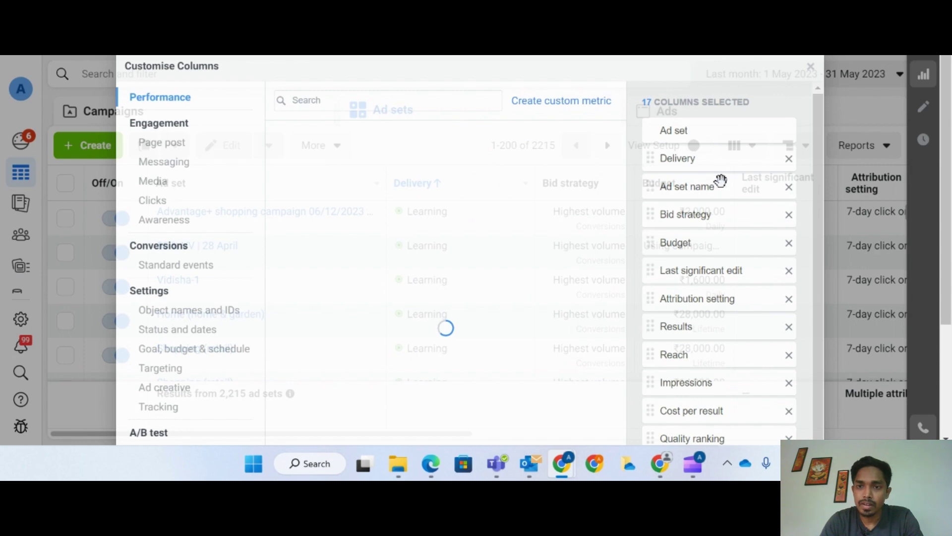
scroll(727, 186, down, 2)
scroll(727, 186, up, 2)
scroll(707, 215, down, 2)
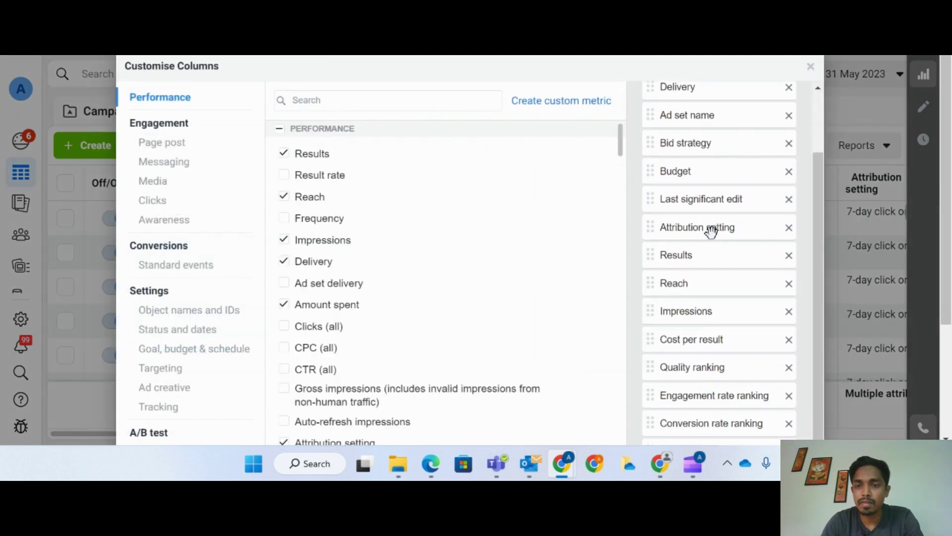
scroll(712, 228, up, 2)
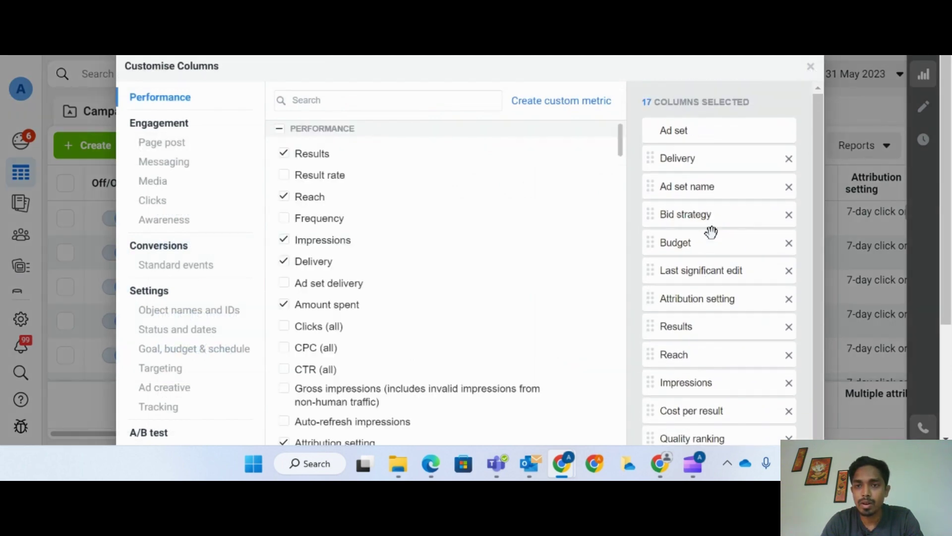
click(788, 159)
click(789, 159)
click(789, 159)
double_click(801, 160)
double_click(801, 160)
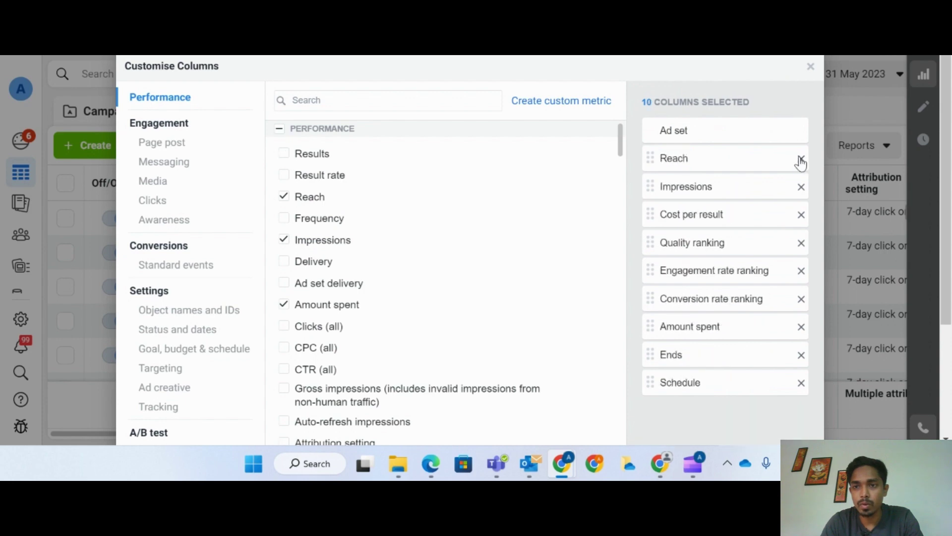
double_click(801, 160)
double_click(801, 160)
click(801, 160)
double_click(801, 159)
double_click(801, 160)
Add the Impressions, Link clicks and CTR (link click-through rate) columns.
click(376, 103)
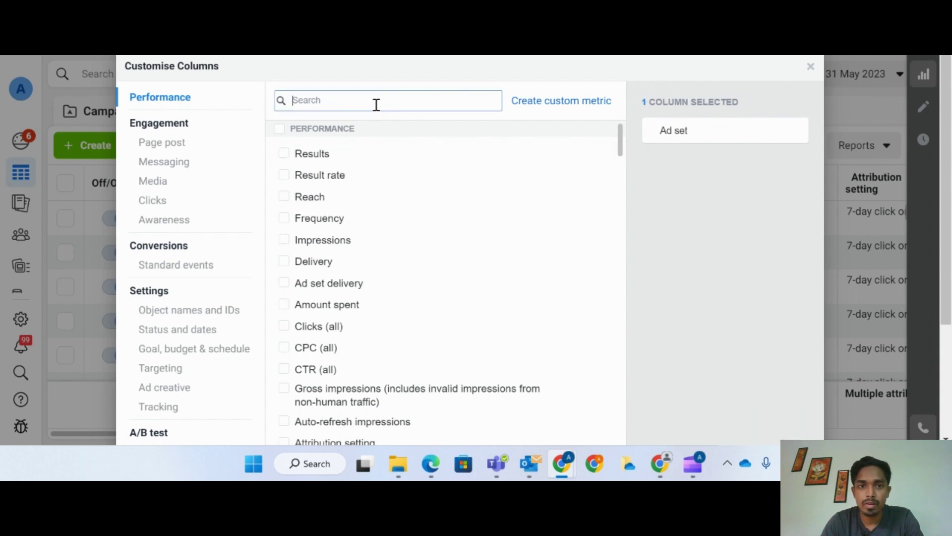
text(impre)
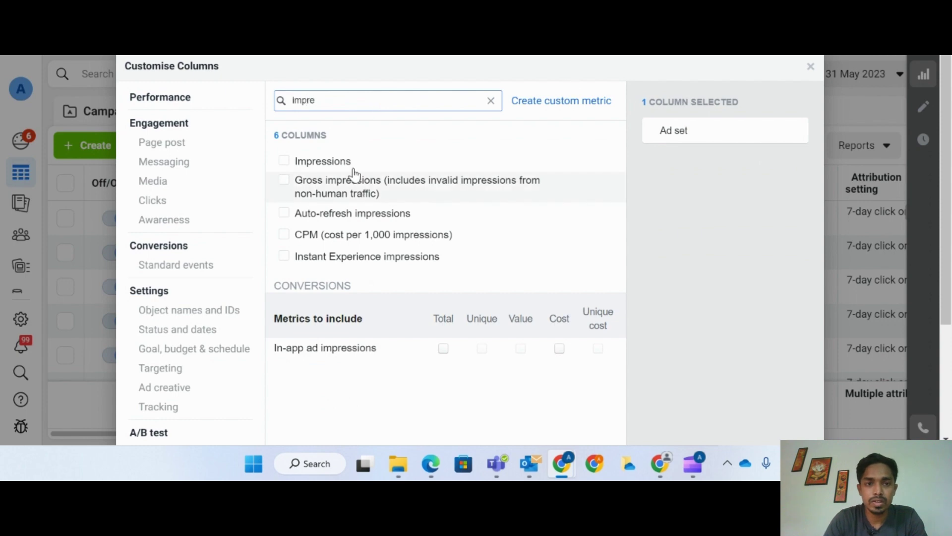
click(346, 160)
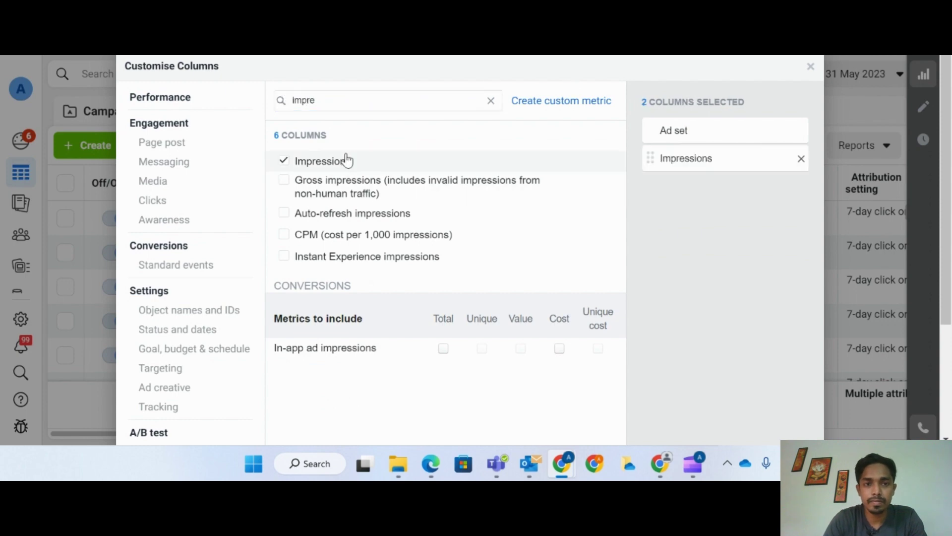
double_click(403, 94)
text(link)
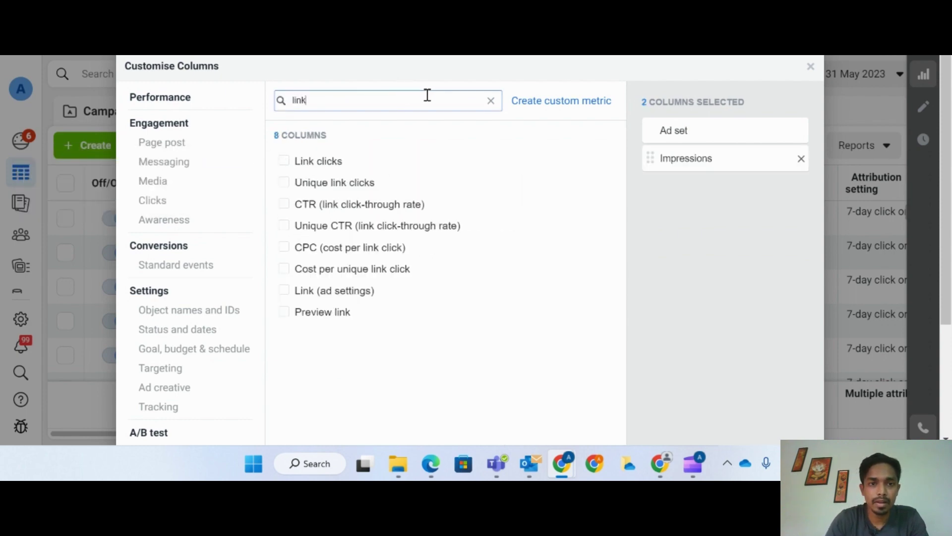
click(367, 161)
double_click(382, 98)
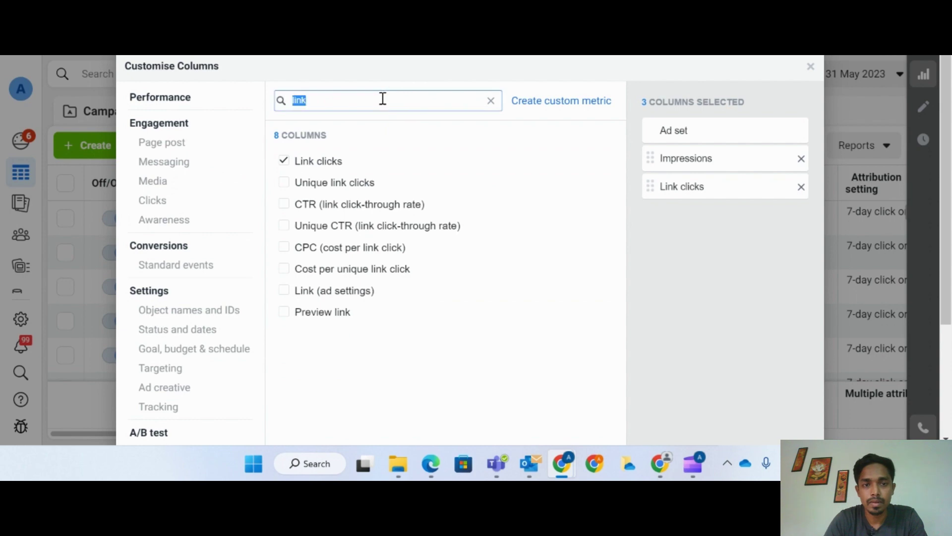
text(CTR)
click(374, 184)
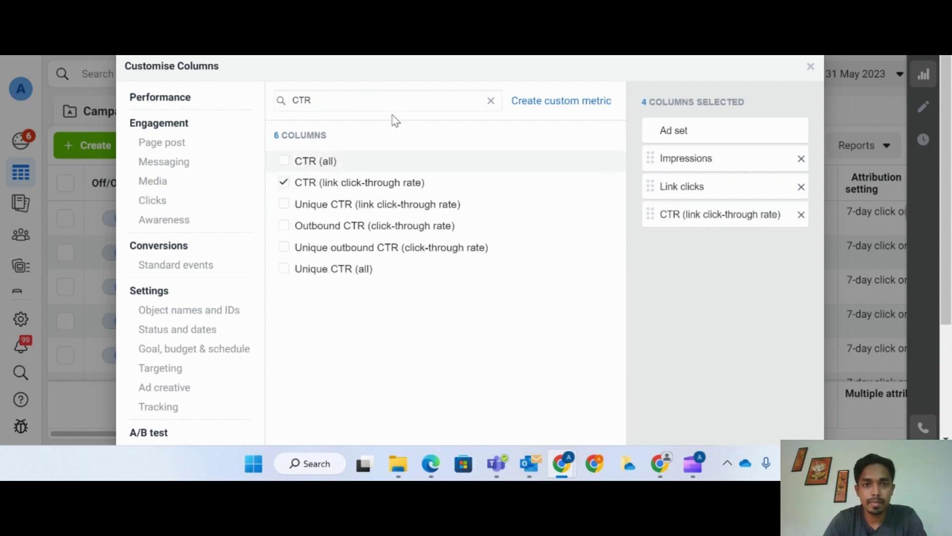
Add the CPC (cost per link click), CPM and Amount spent columns.
double_click(386, 94)
text(CPC)
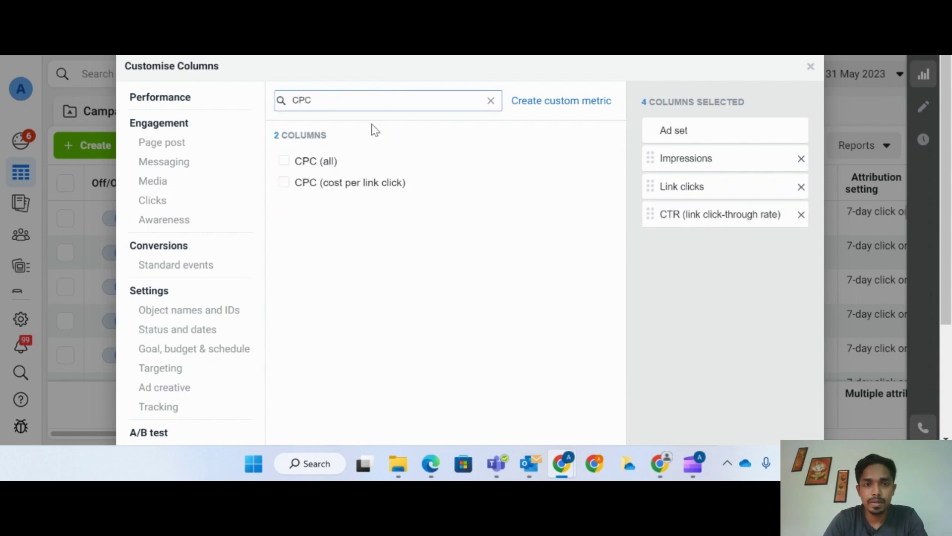
click(349, 183)
double_click(362, 103)
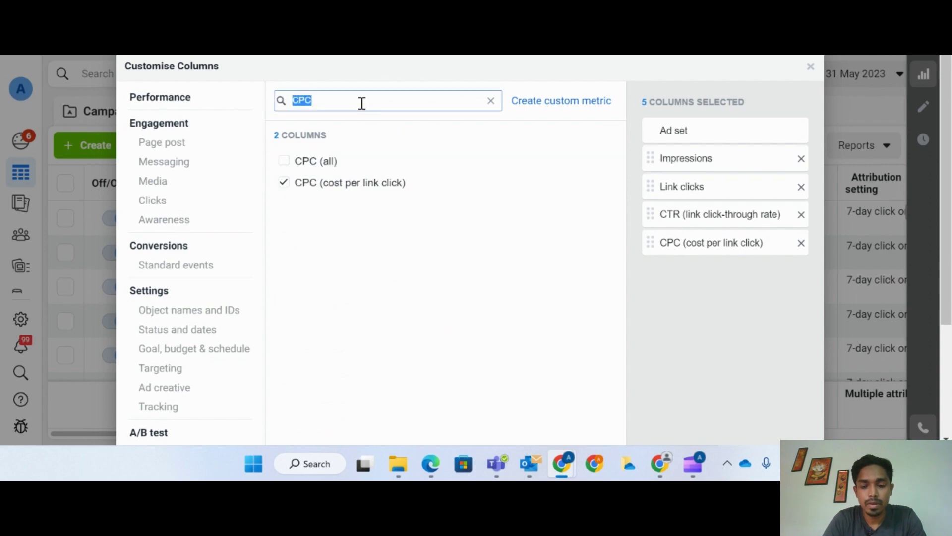
text(CPM)
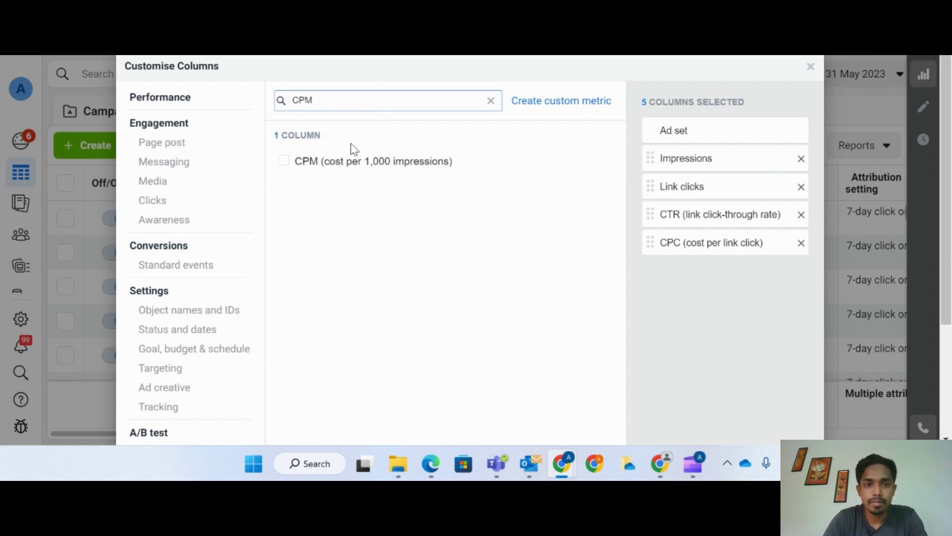
click(342, 159)
click(336, 99)
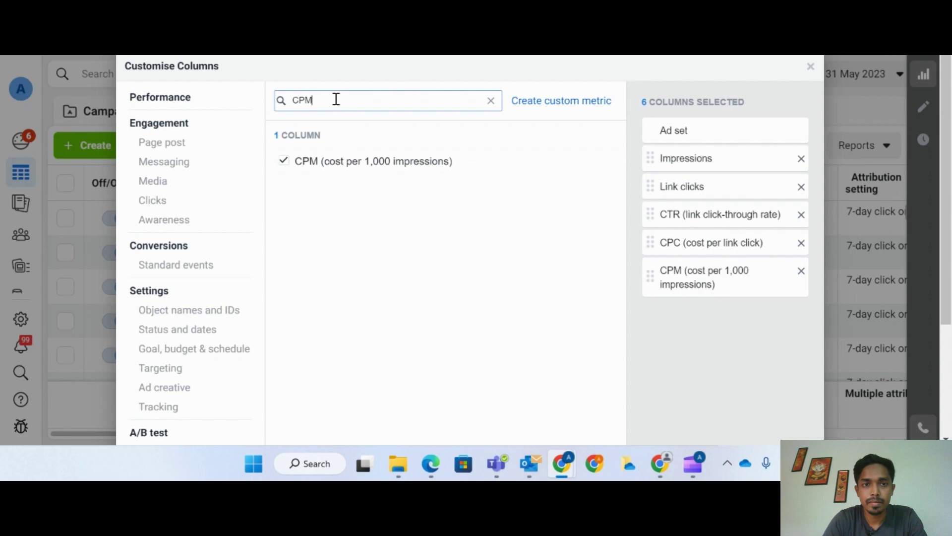
text(Amount)
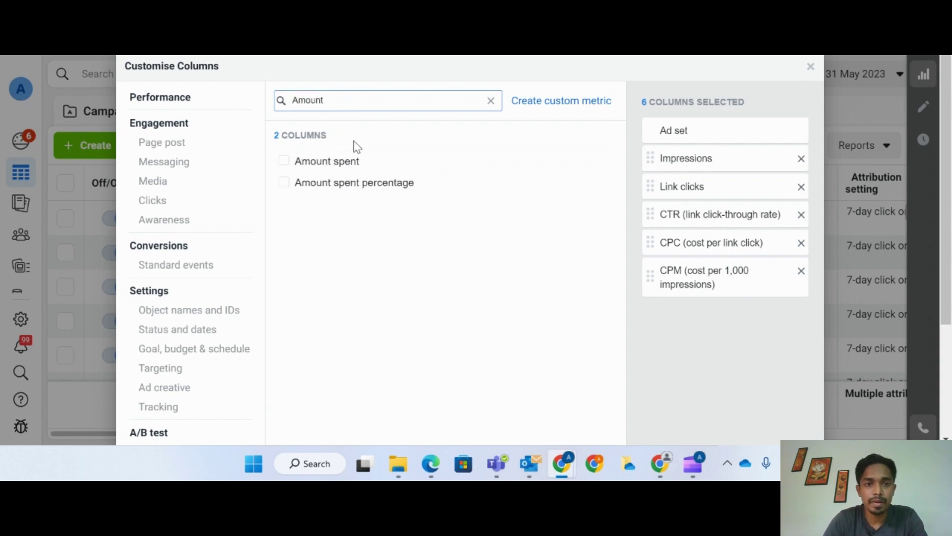
click(342, 161)
Add Purchases, Cost per purchase, Purchases conversion value and Purchase ROAS columns.
click(491, 100)
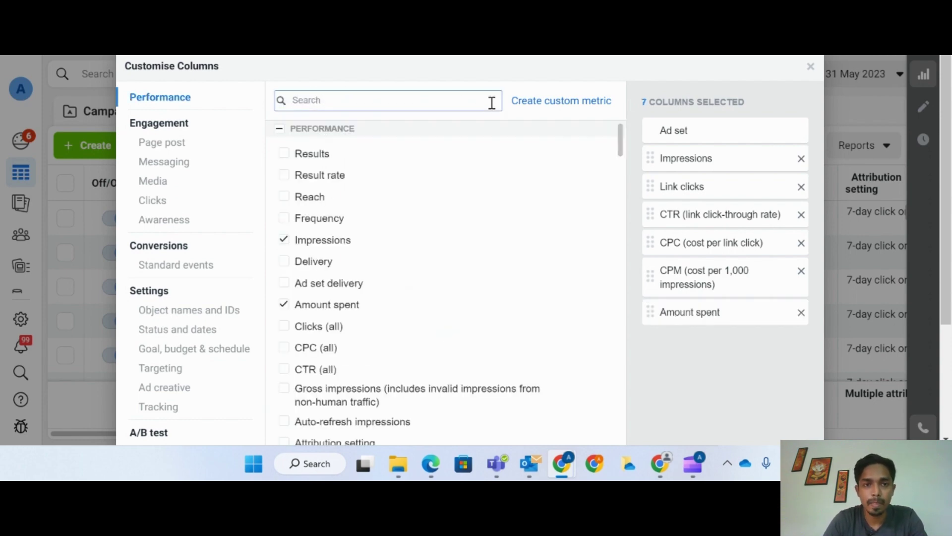
text(pur)
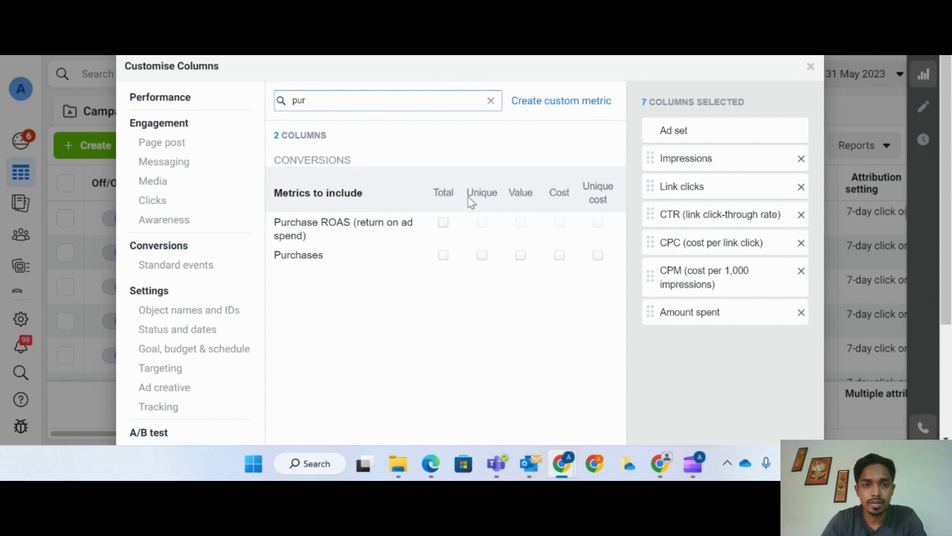
click(443, 255)
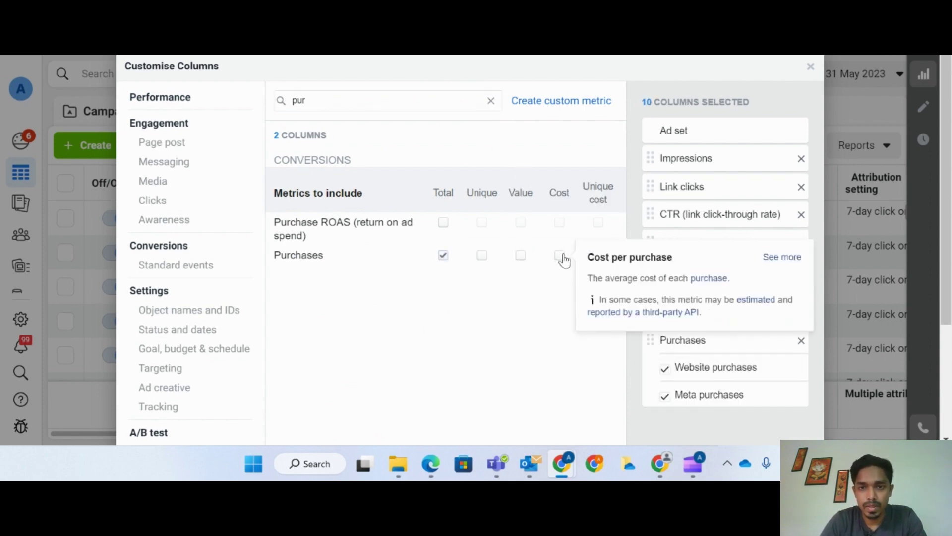
click(561, 256)
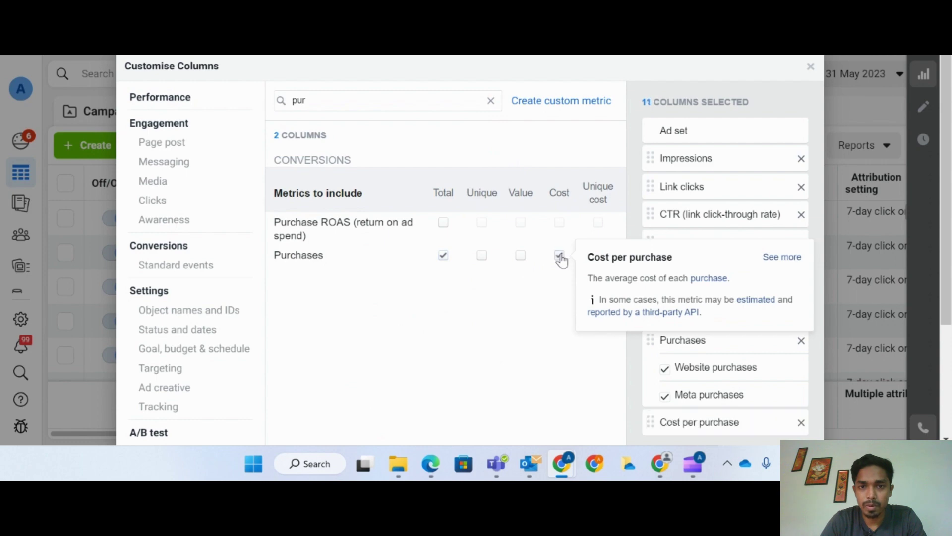
click(519, 257)
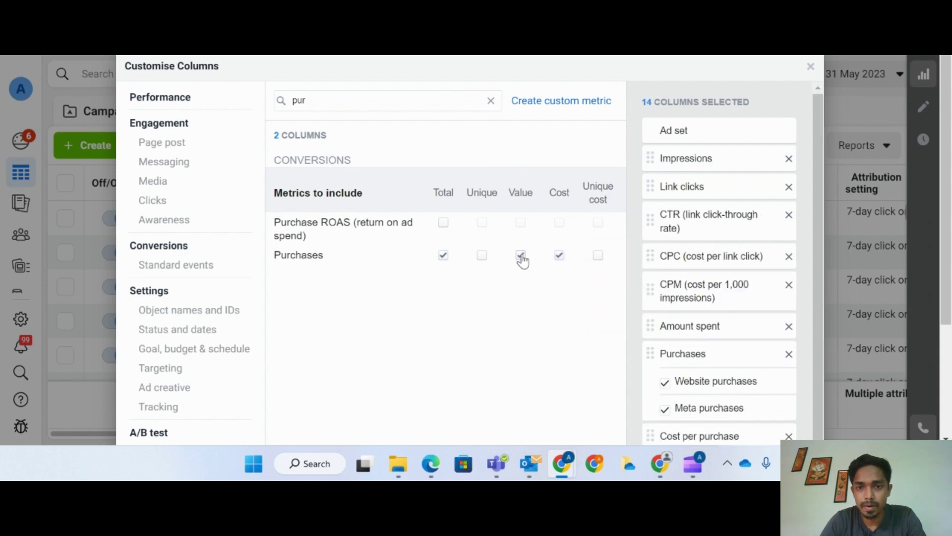
click(442, 224)
scroll(597, 265, down, 3)
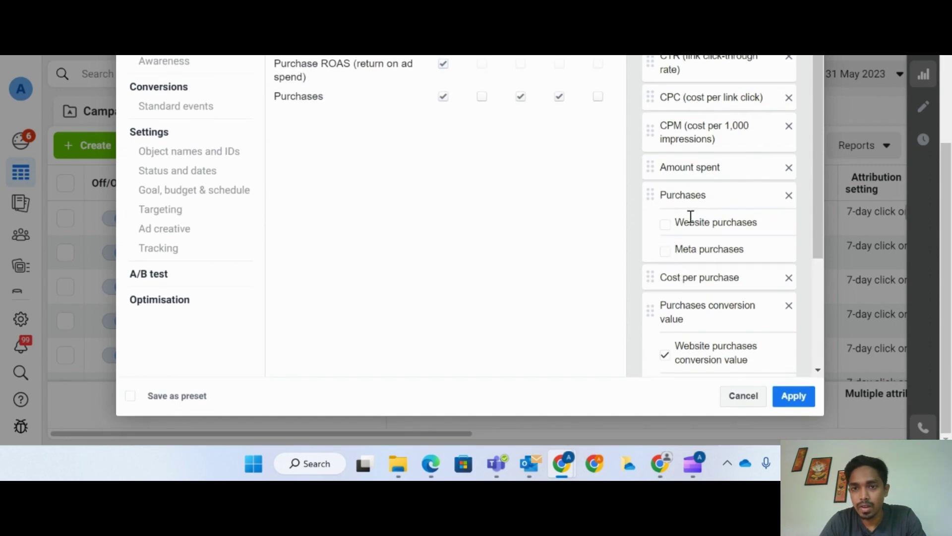
scroll(690, 217, down, 3)
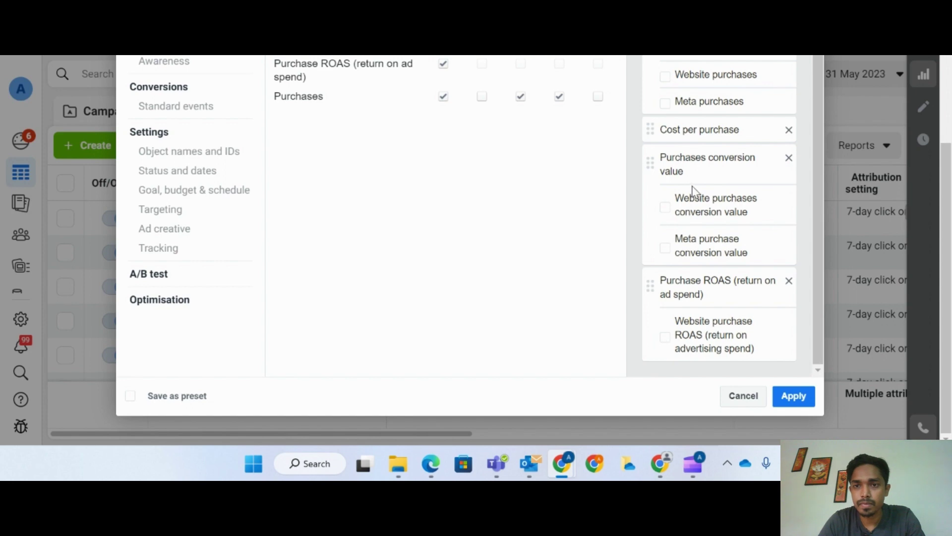
scroll(694, 188, up, 3)
scroll(701, 185, down, 3)
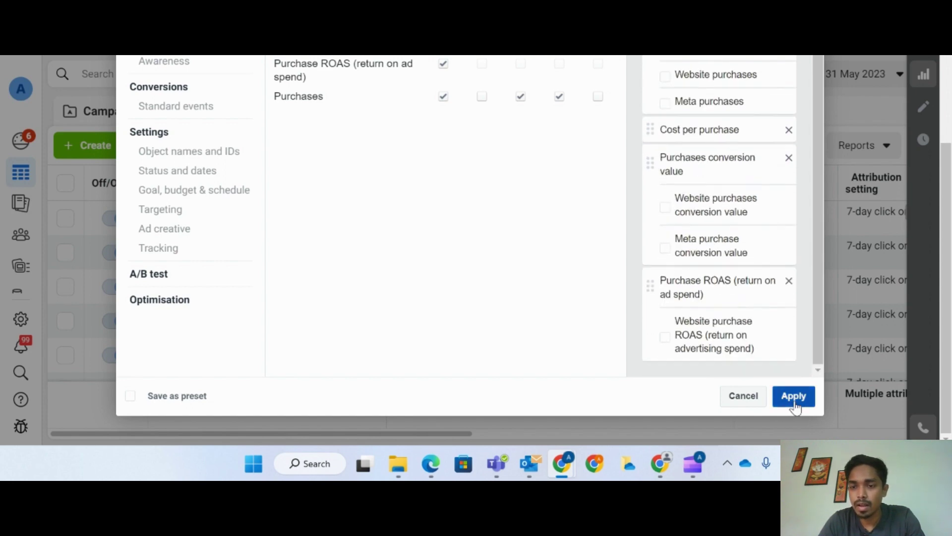
Apply the columns, sort ad sets by Link clicks, and break results down by day.
click(794, 403)
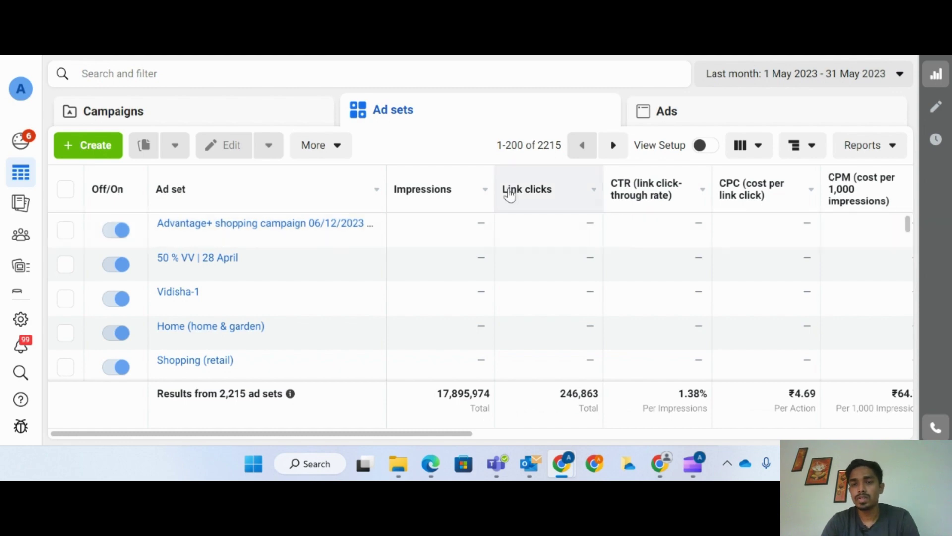
click(546, 190)
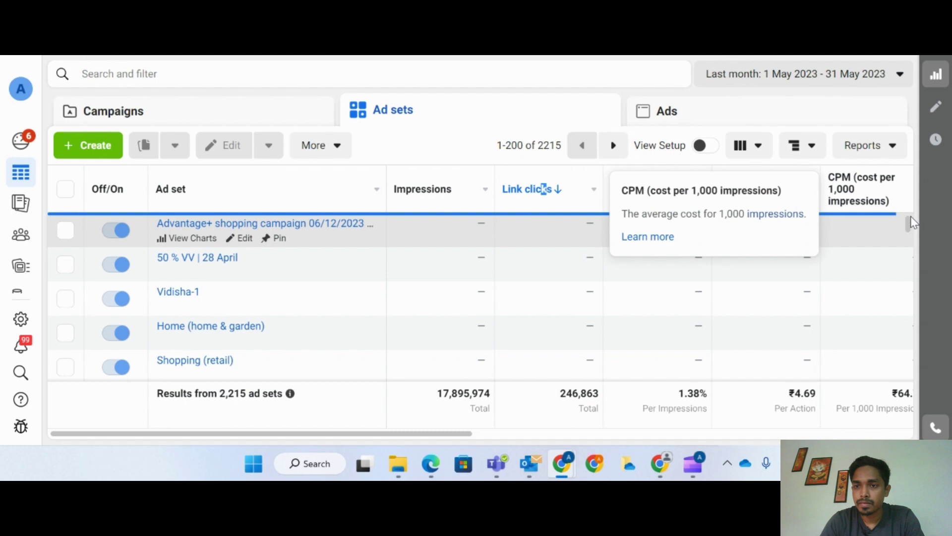
click(818, 150)
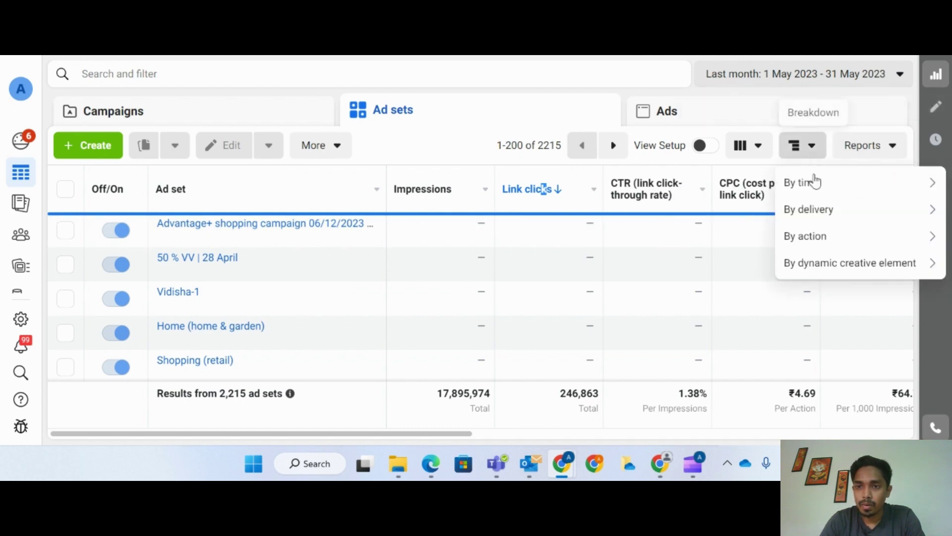
mouse_move(816, 184)
scroll(714, 248, down, 1)
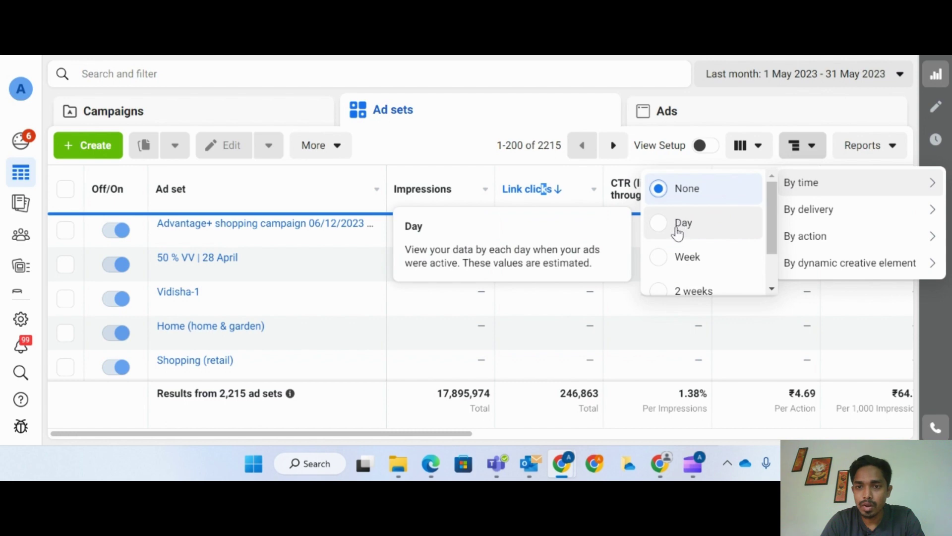
click(678, 229)
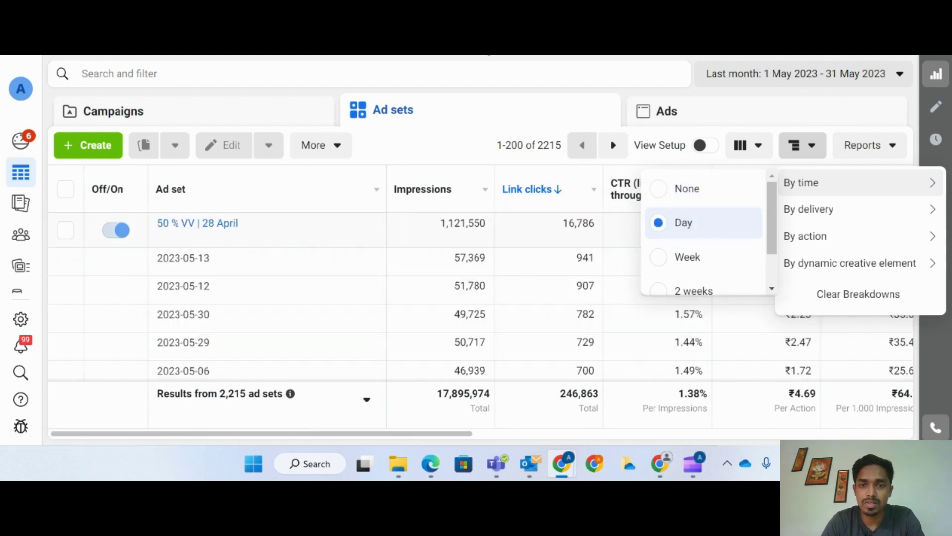
click(901, 221)
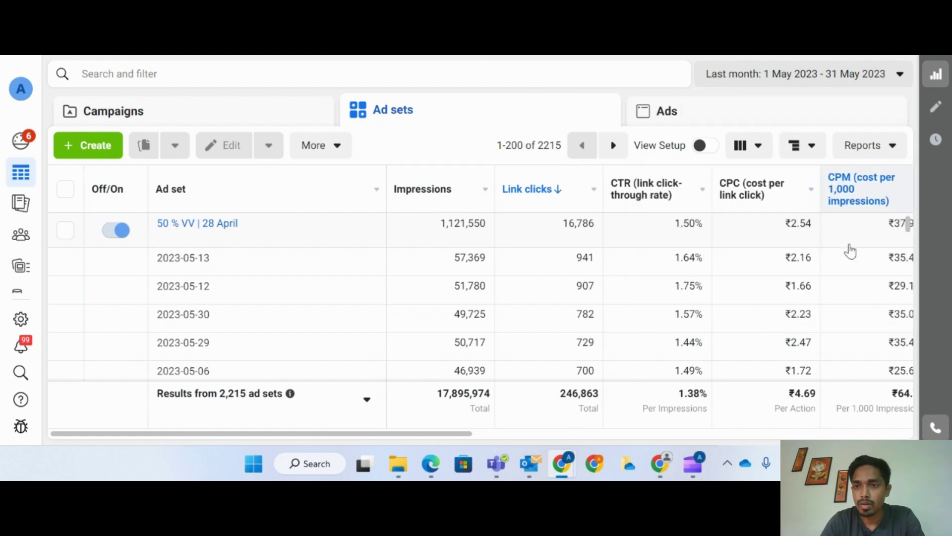
Export the table data as an .xls file.
mouse_move(873, 178)
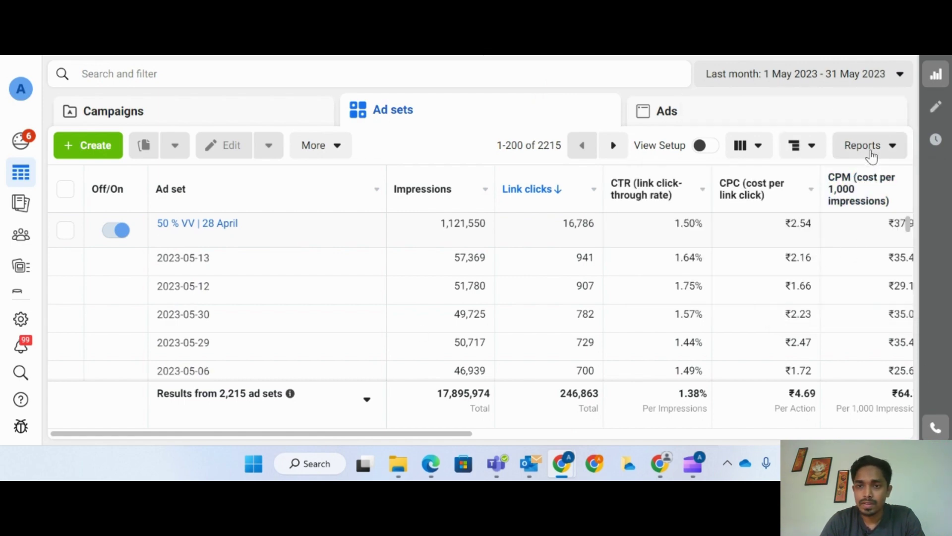
click(871, 148)
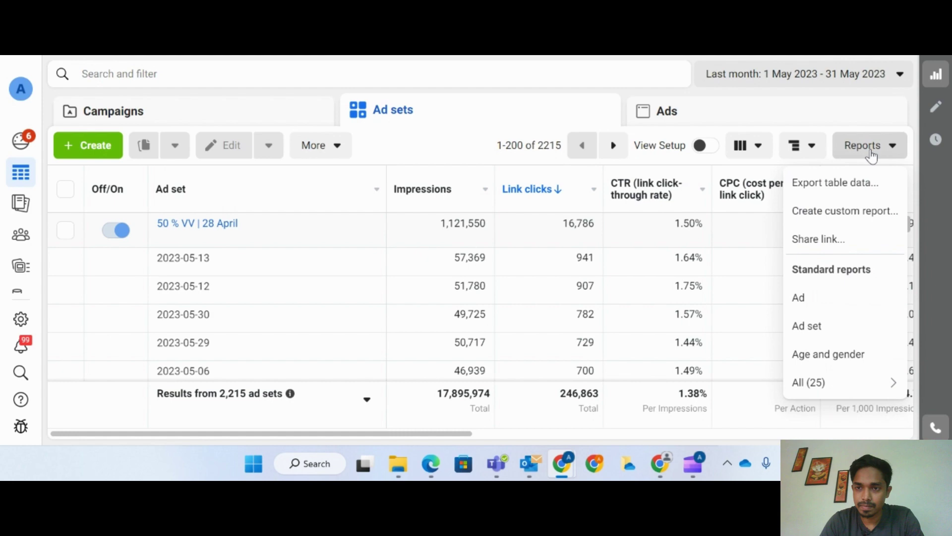
click(839, 190)
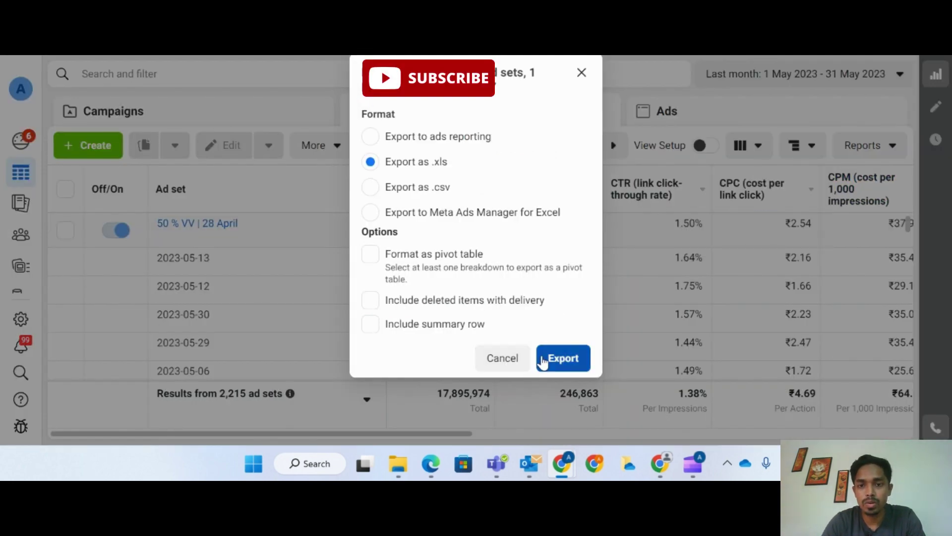
click(543, 359)
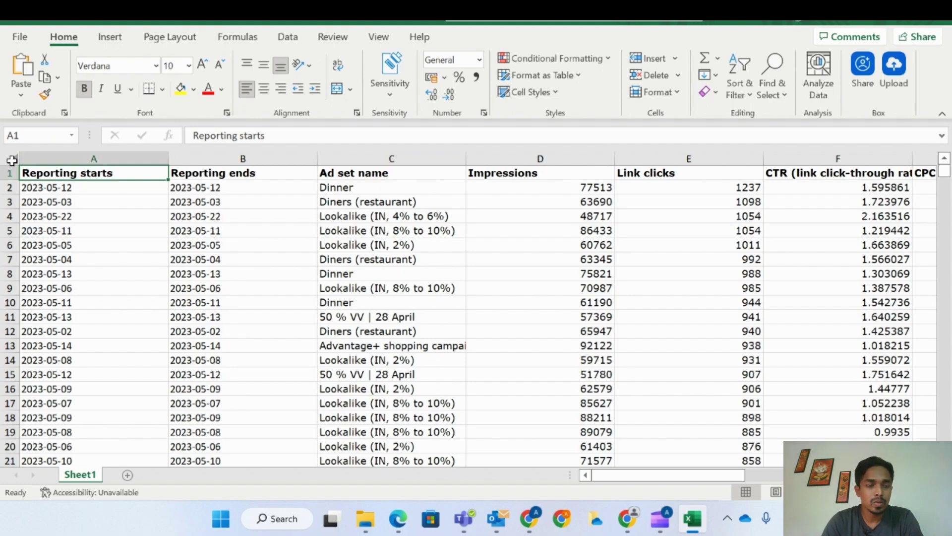
Create a PivotTable from the whole sheet on a new sheet with Reporting starts as rows.
click(13, 160)
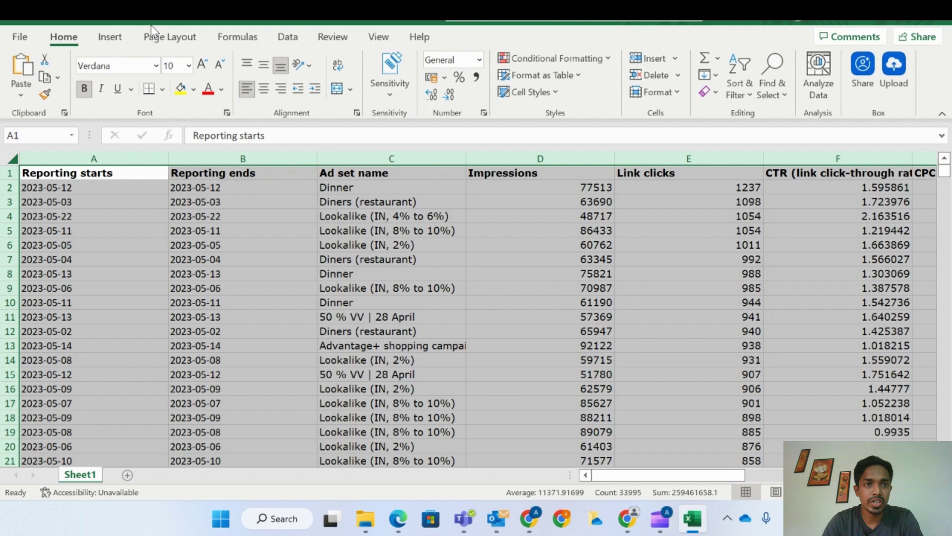
click(109, 36)
click(26, 67)
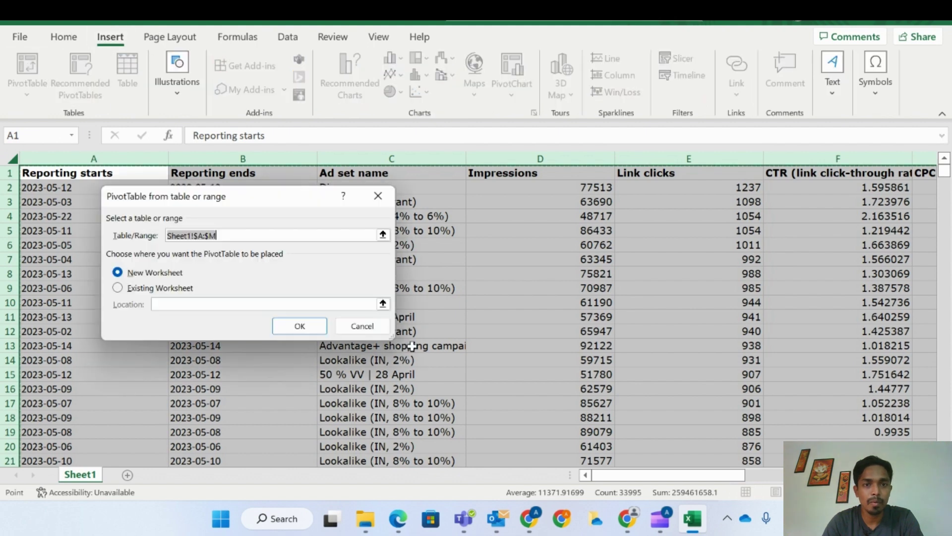
click(298, 325)
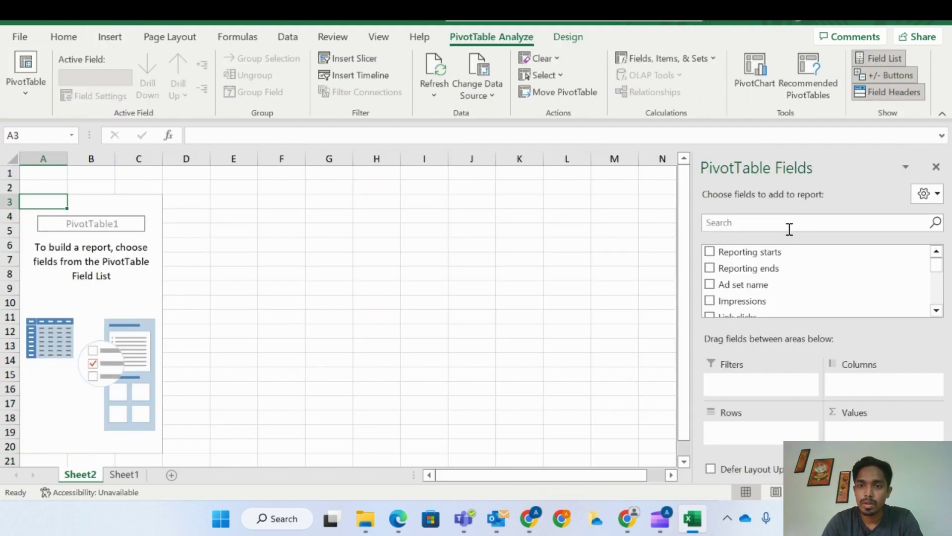
click(709, 252)
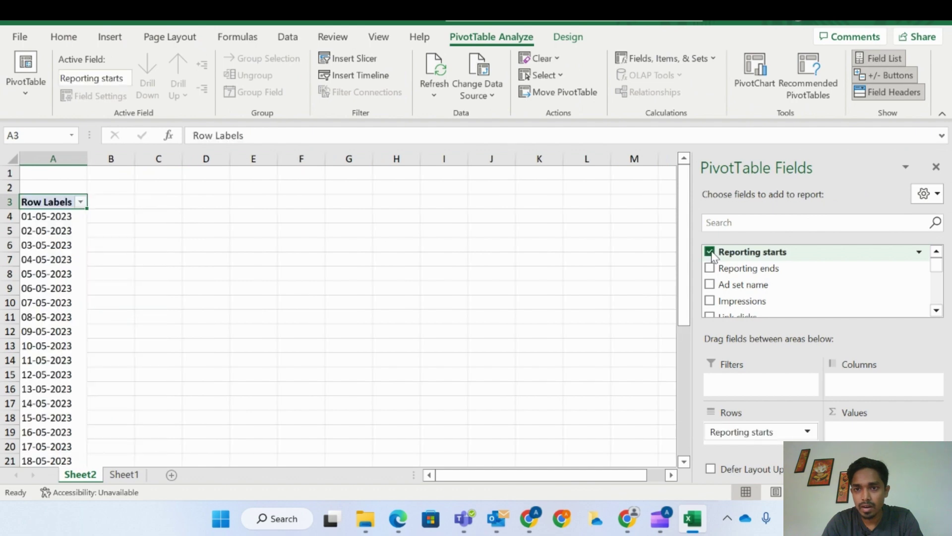
scroll(739, 278, down, 1)
Add Impressions, Link clicks, CTR, CPC and CPM to the pivot values.
right_click(723, 267)
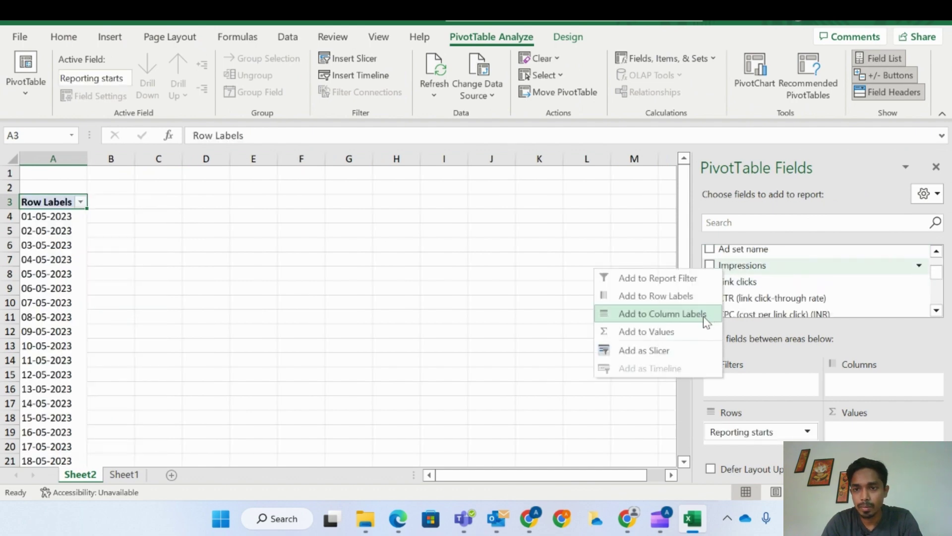
click(685, 331)
right_click(748, 282)
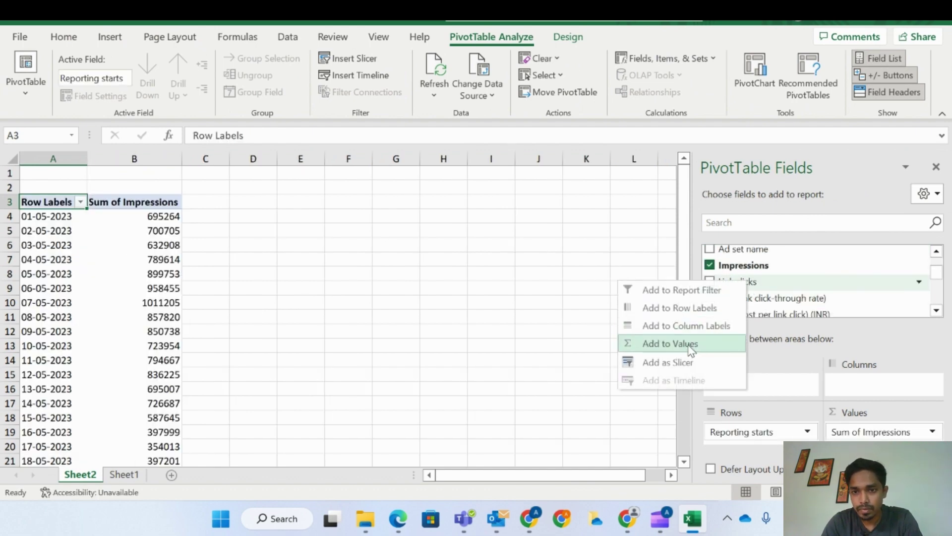
click(702, 342)
right_click(744, 298)
click(690, 361)
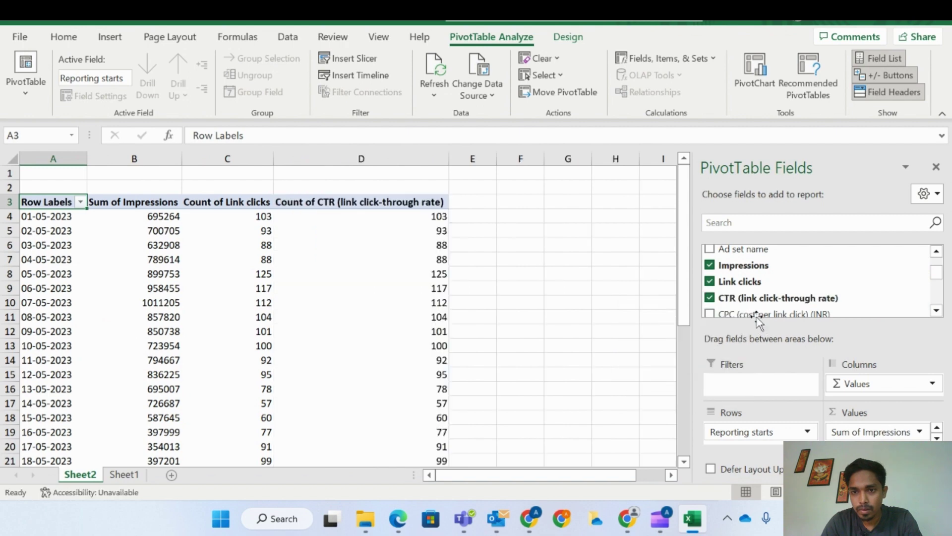
scroll(730, 293, down, 1)
right_click(733, 278)
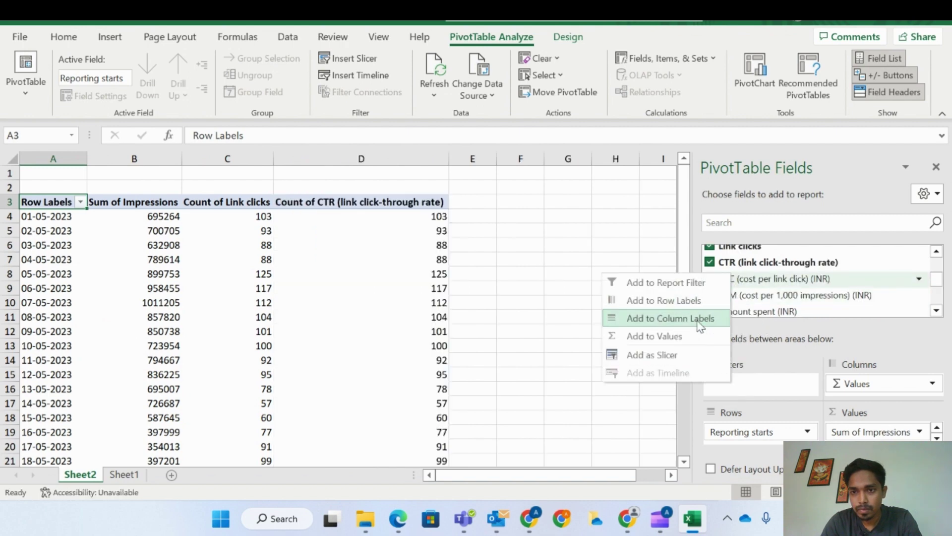
click(662, 336)
right_click(729, 295)
click(689, 359)
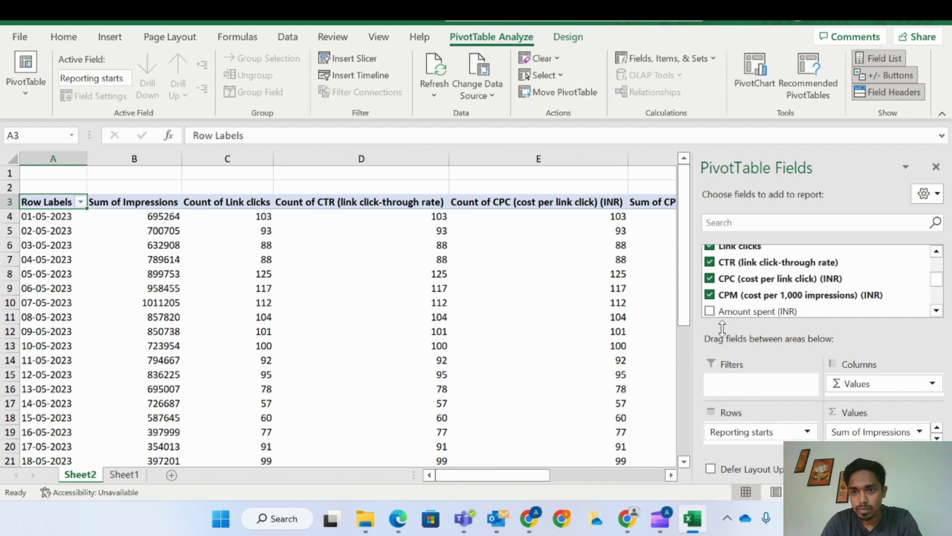
Add Amount spent, Purchases, Cost per purchase, Purchases conversion value and Purchase ROAS to values.
scroll(727, 288, down, 1)
right_click(730, 276)
click(667, 341)
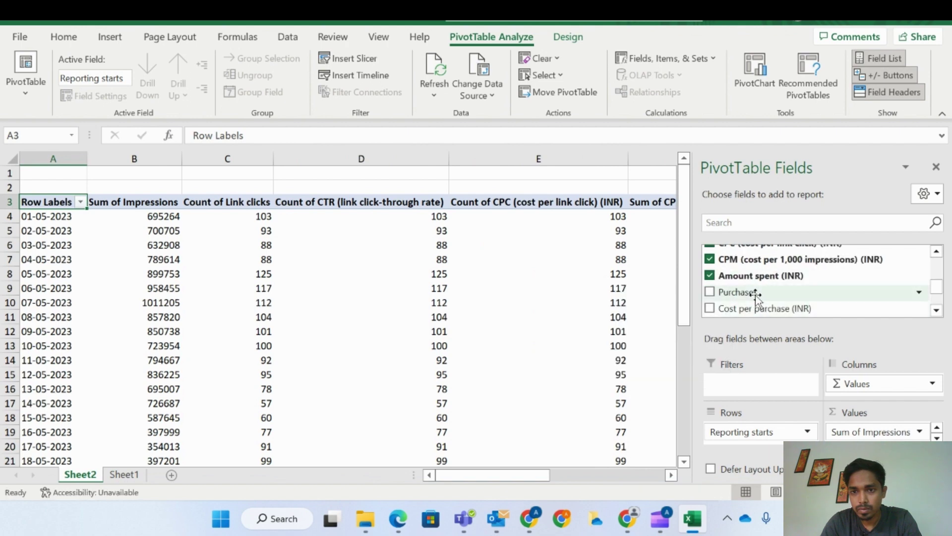
right_click(734, 292)
click(692, 359)
right_click(749, 308)
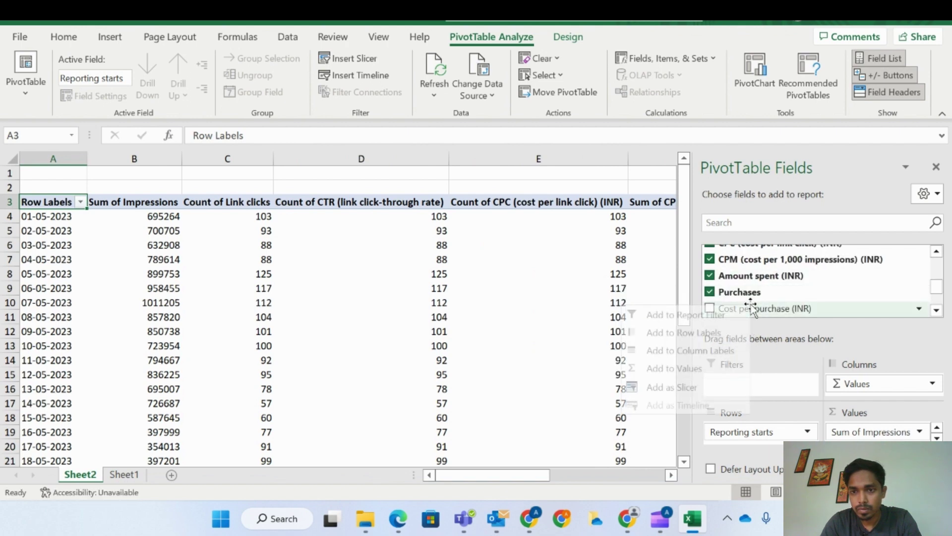
click(659, 367)
scroll(759, 292, down, 1)
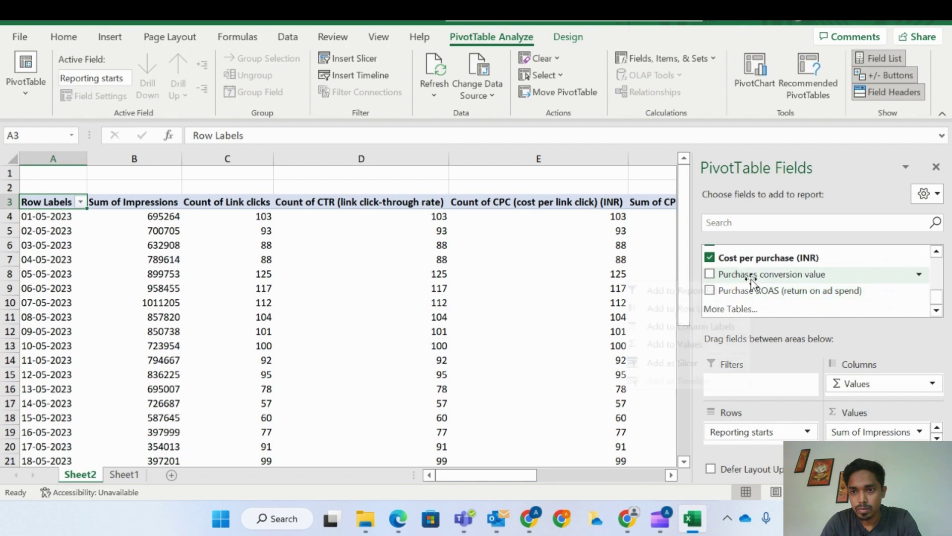
right_click(748, 276)
click(665, 343)
right_click(744, 293)
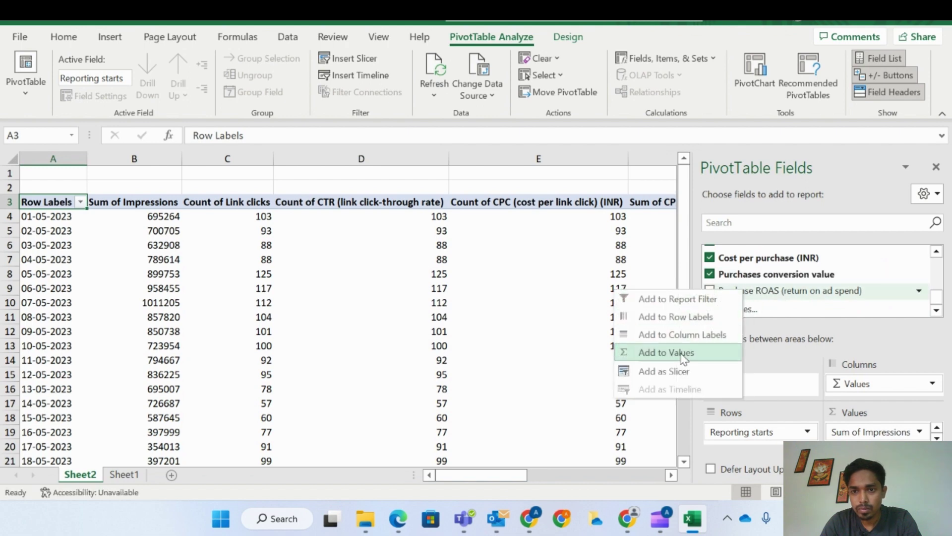
click(660, 352)
Change Link clicks and Purchases in the pivot from Count to Sum.
double_click(224, 206)
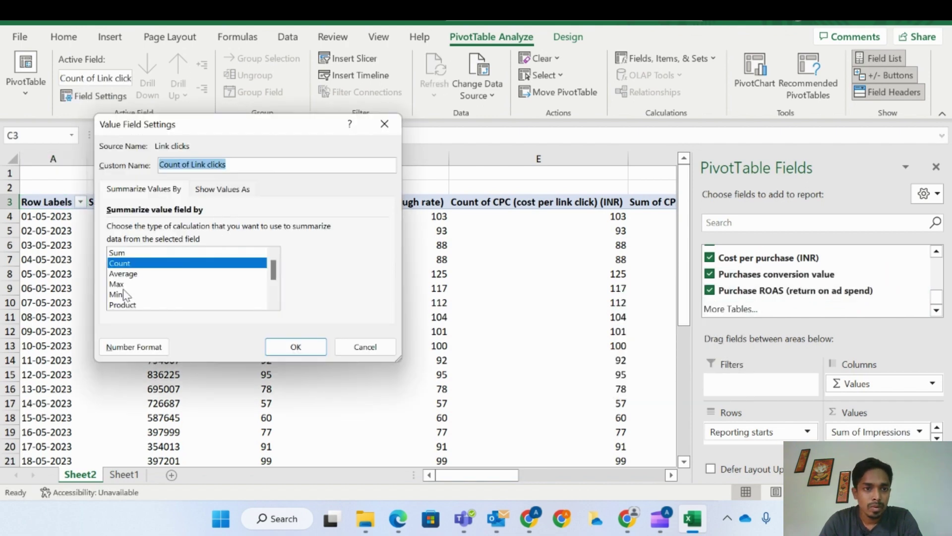
click(132, 253)
click(297, 347)
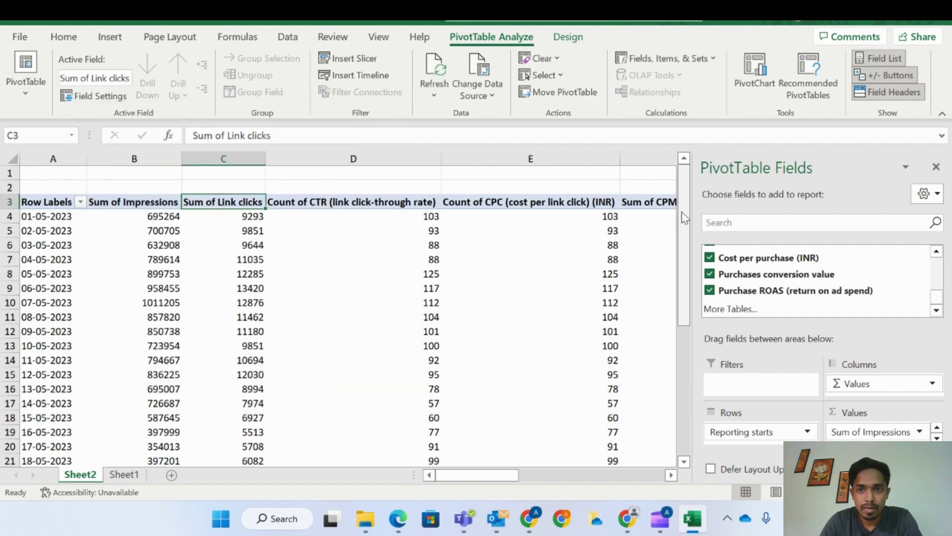
key(Right)
key(Right)
key(Right)
key(Right)
key(Right)
key(Right)
key(Right)
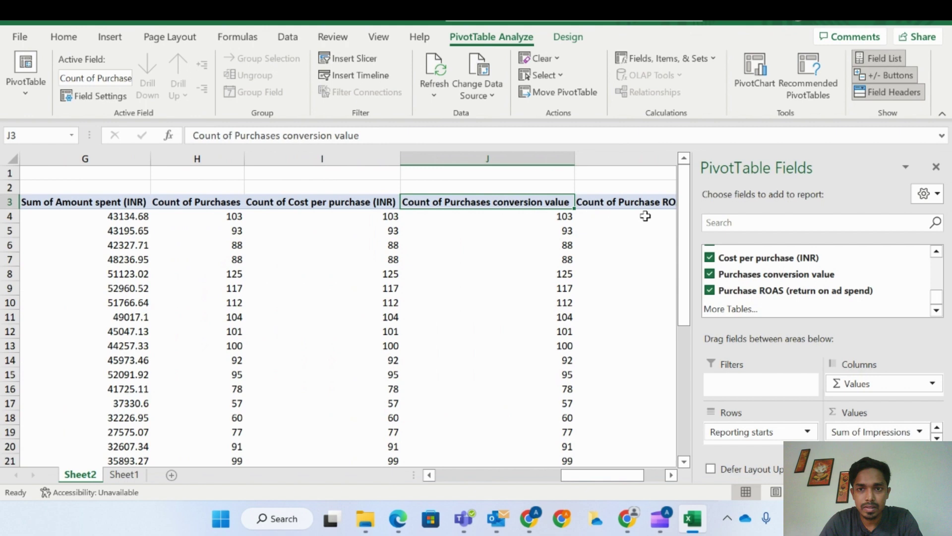
double_click(221, 207)
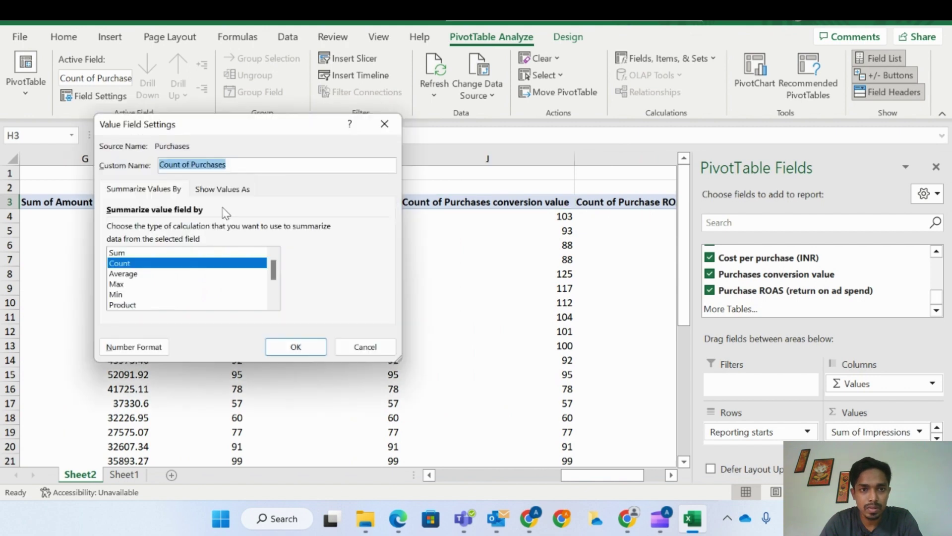
click(181, 254)
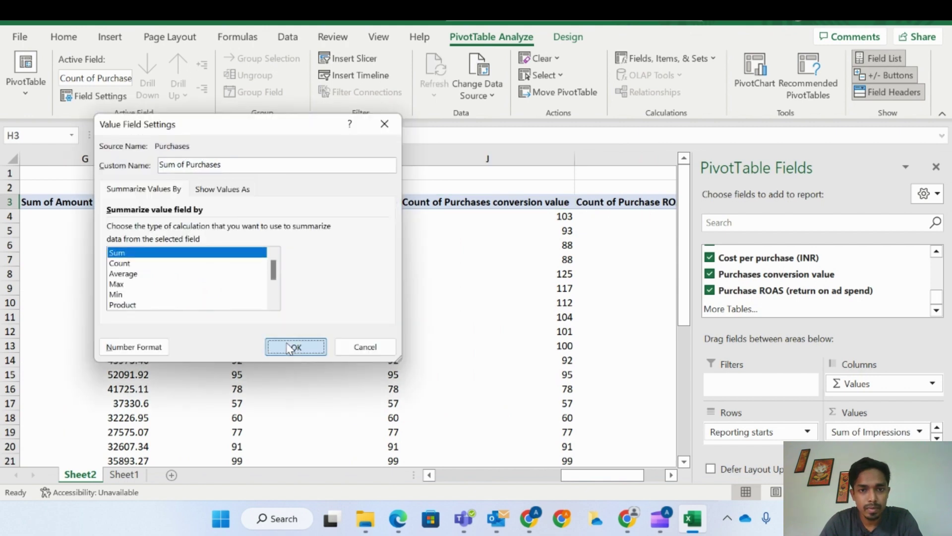
click(293, 346)
Make Purchases conversion value a Sum, then select the pivot's header and daily rows.
click(509, 204)
double_click(509, 204)
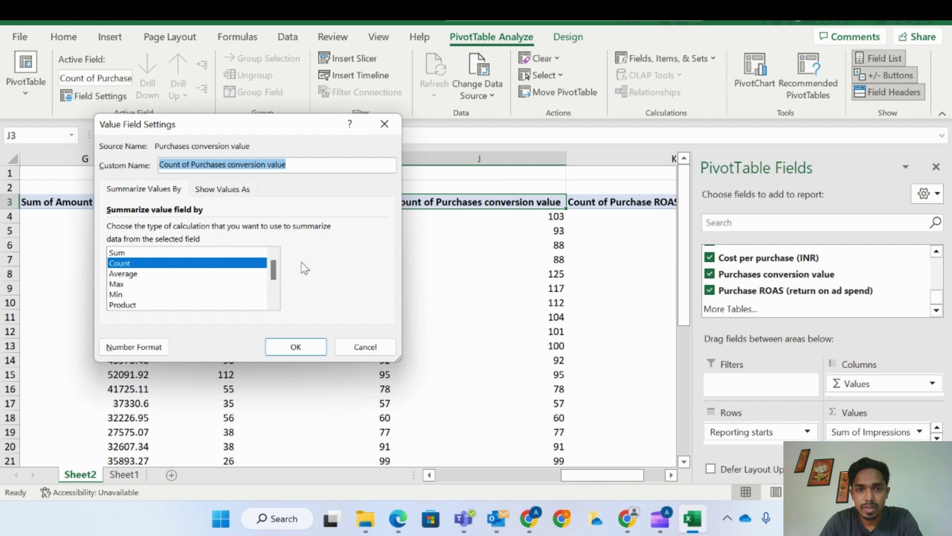
click(233, 252)
click(303, 346)
drag(602, 474, 351, 448)
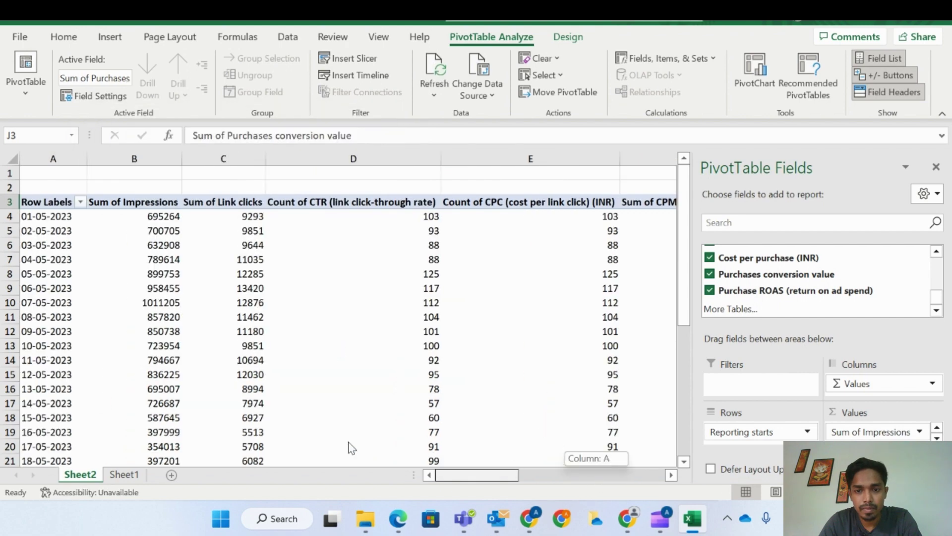
drag(7, 202, 36, 399)
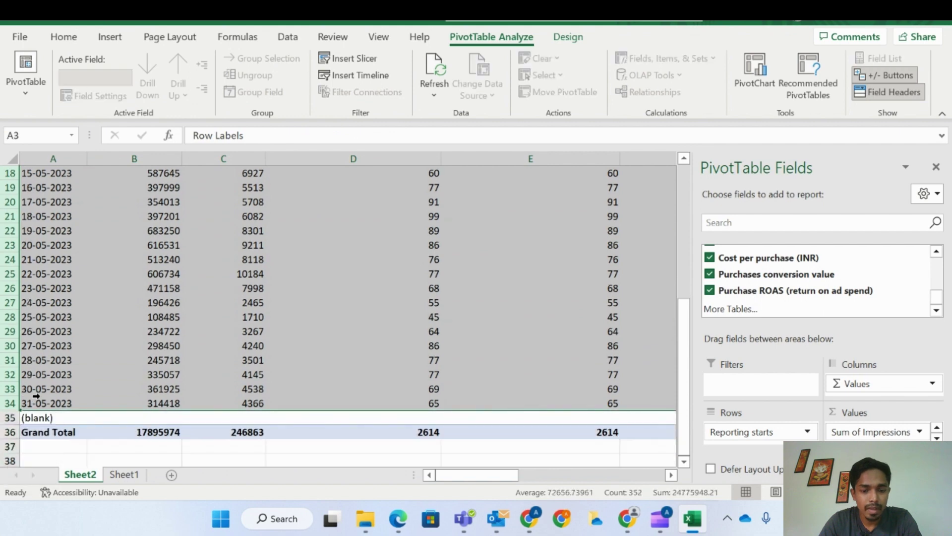
Copy the pivot rows to a new Sheet3 and widen column A so dates display.
key(ctrl+c)
click(171, 474)
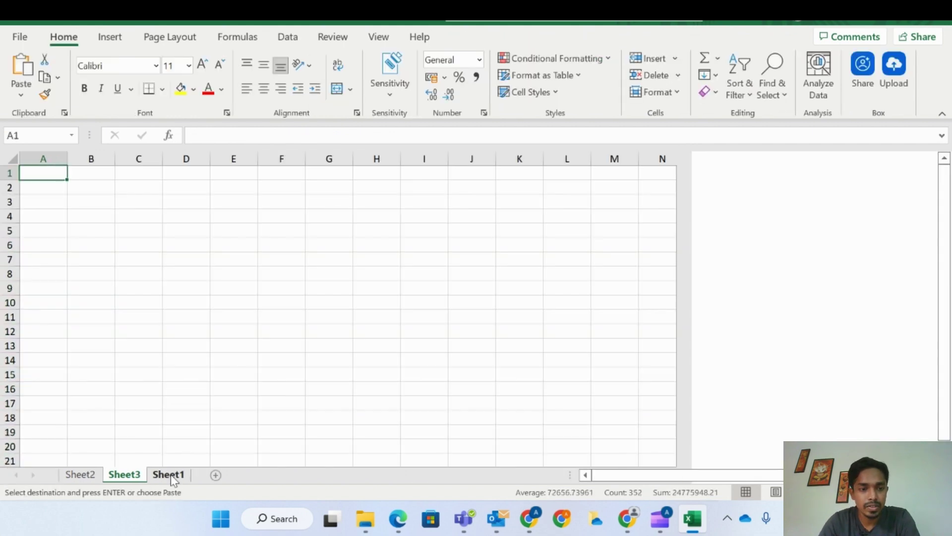
key(ctrl+v)
click(282, 317)
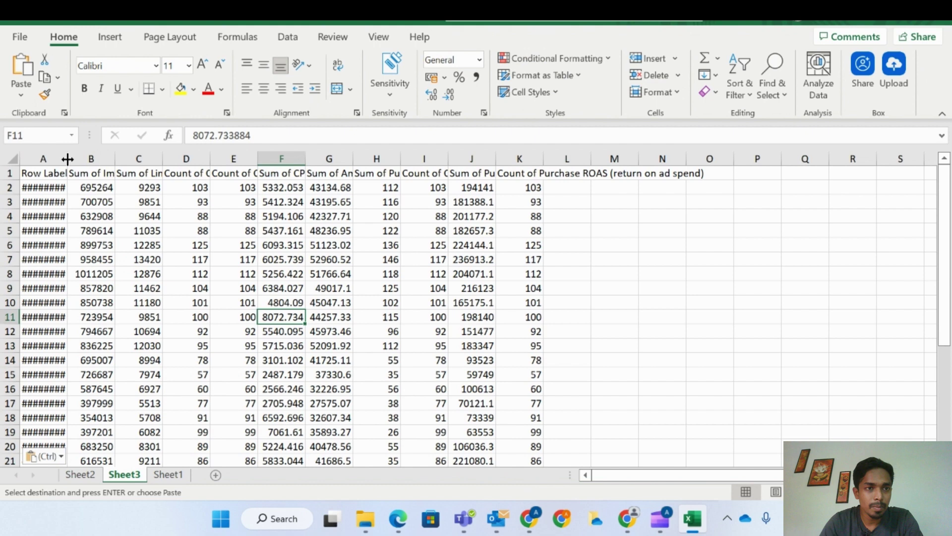
drag(68, 159, 511, 195)
click(186, 260)
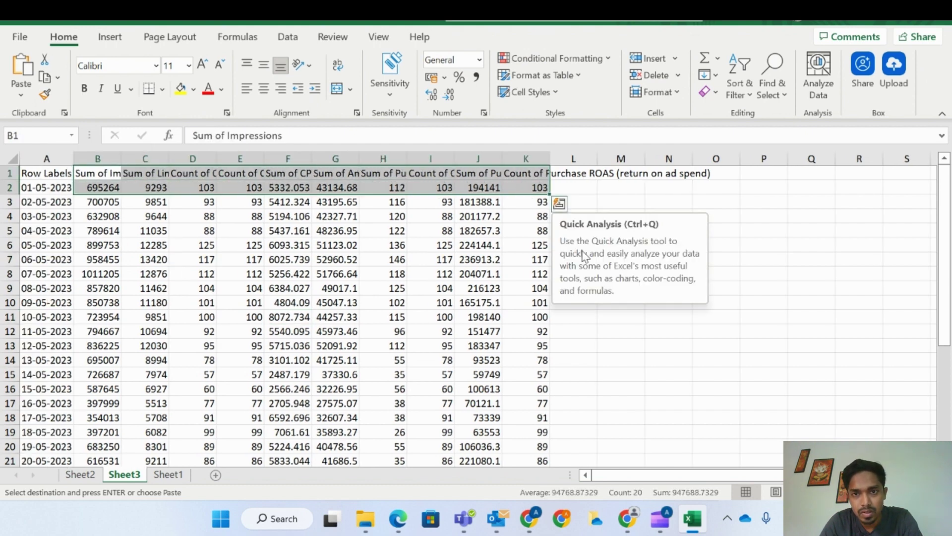
Select the header row and start a Find and Replace for "Sum of".
click(7, 173)
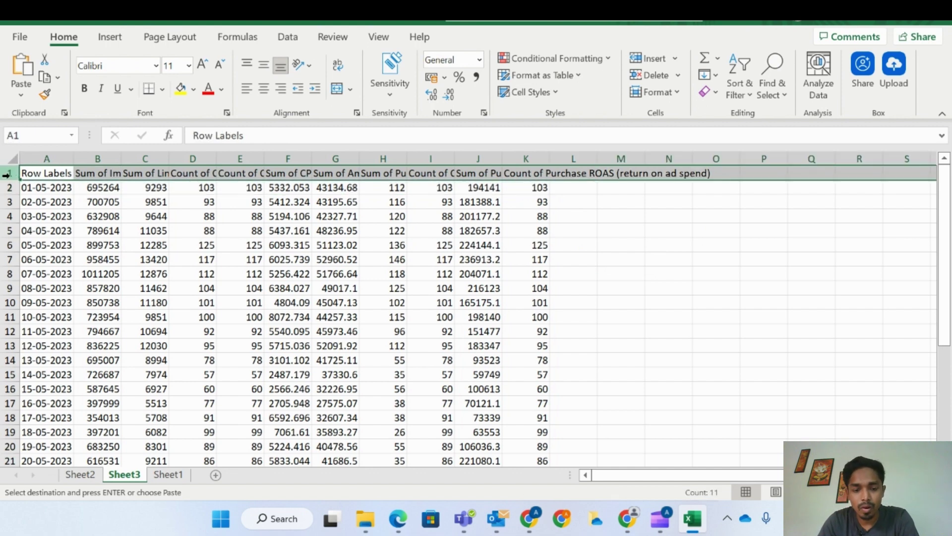
key(ctrl+h)
text(Sum of)
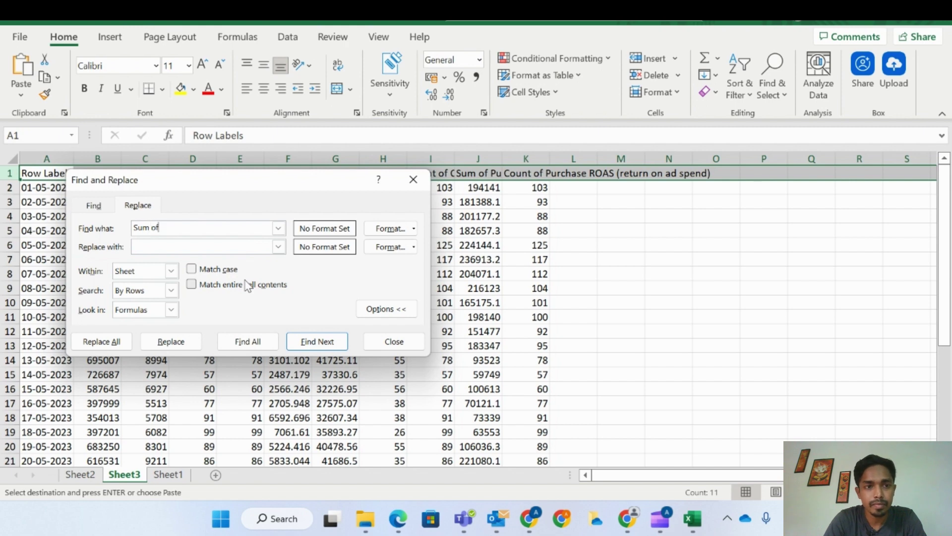
Replace all "Sum of" and then all "Count of" in the headers with nothing.
click(117, 342)
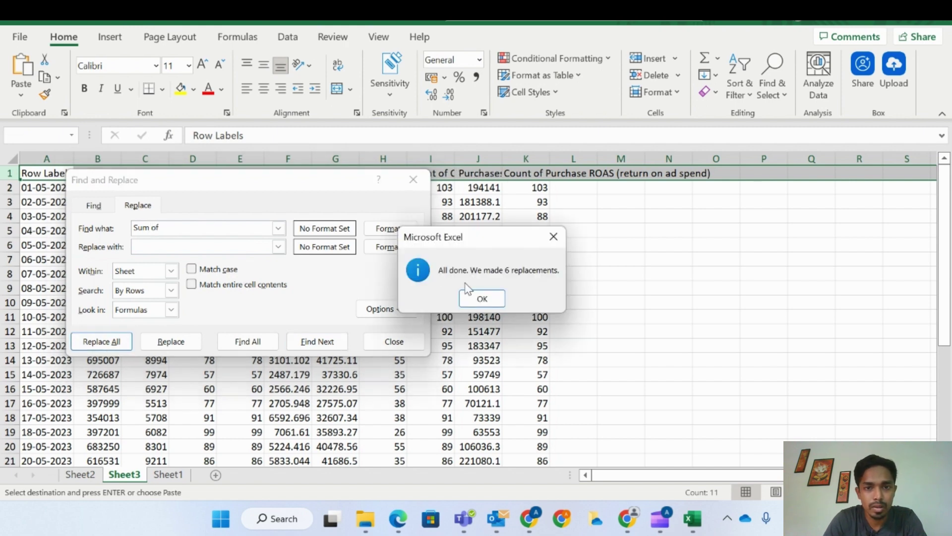
click(471, 296)
click(166, 228)
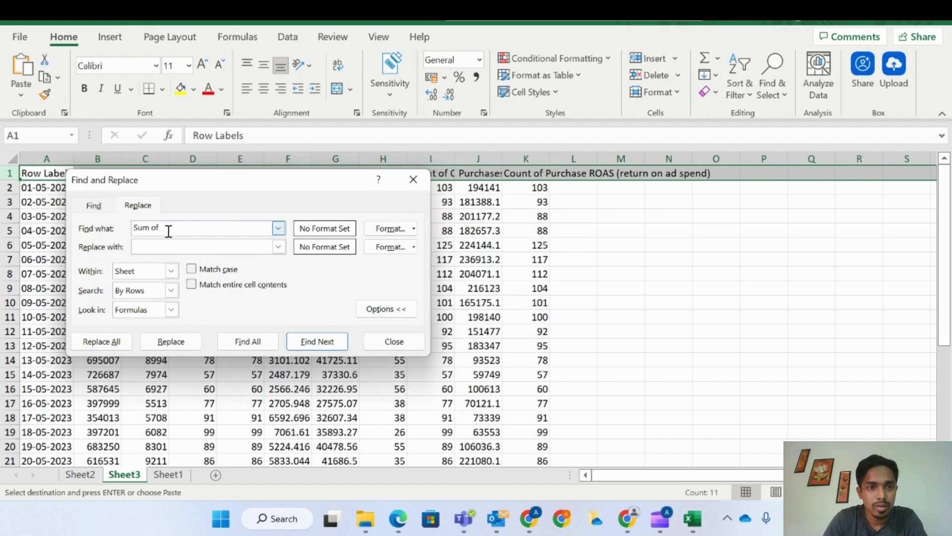
double_click(142, 227)
text(Count)
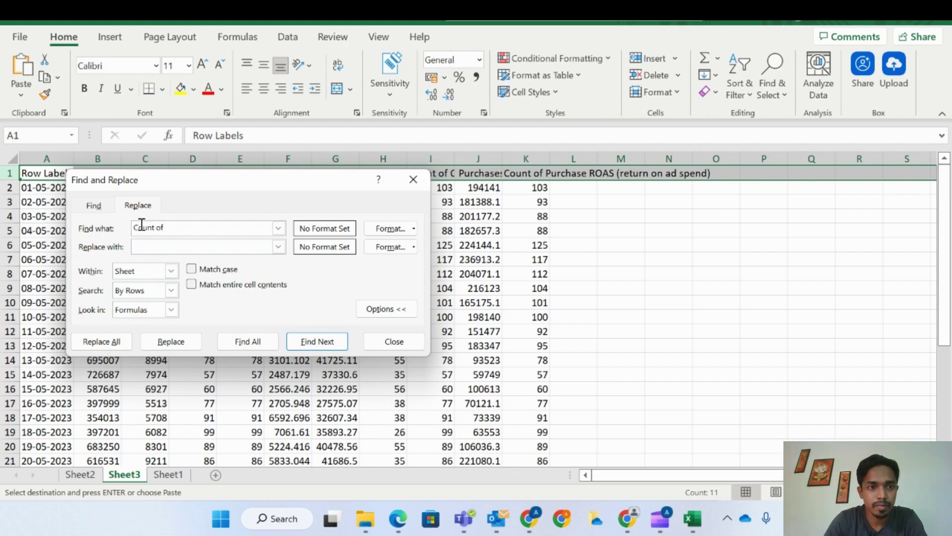
click(102, 343)
click(475, 301)
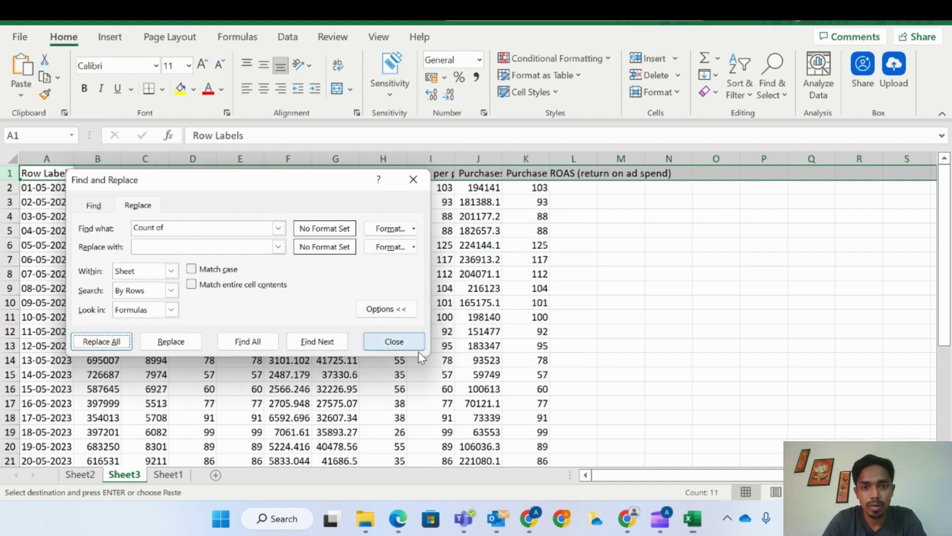
click(418, 348)
click(660, 332)
Clear the first-day CTR, CPC, CPM, cost per purchase and ROAS cells, then select L1 for the AOV header.
click(205, 193)
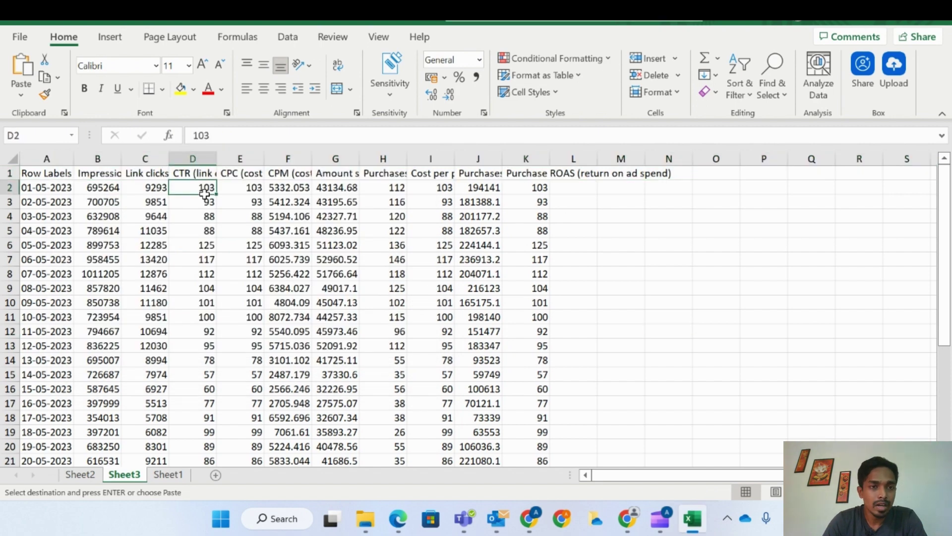
key(Delete)
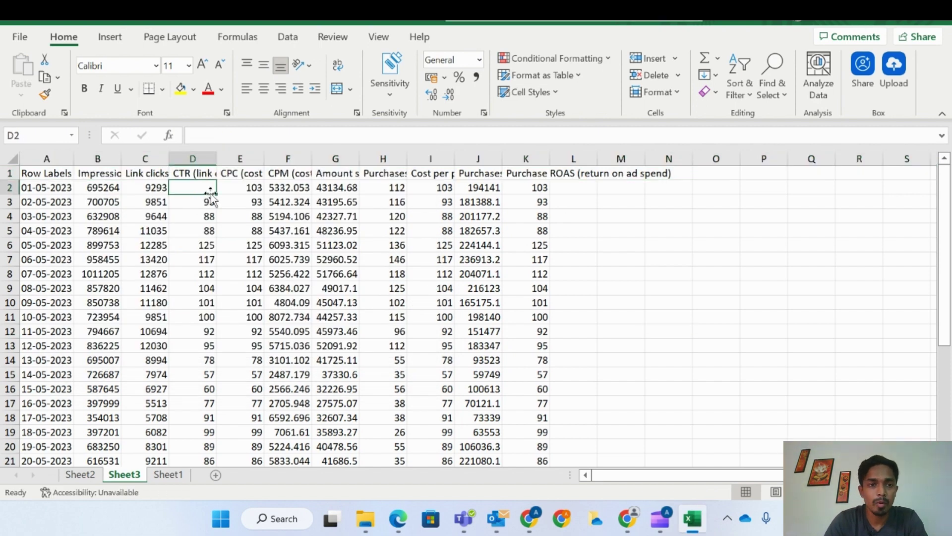
click(248, 198)
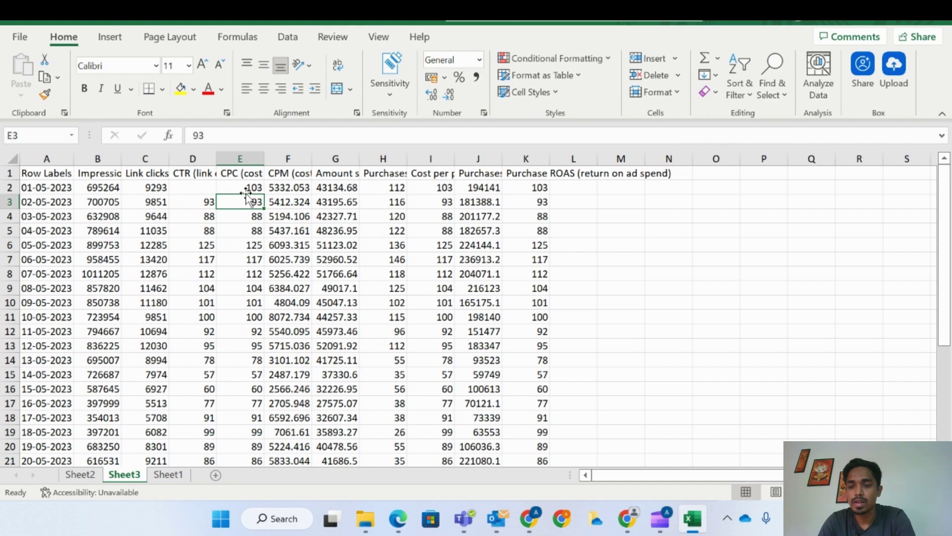
click(243, 184)
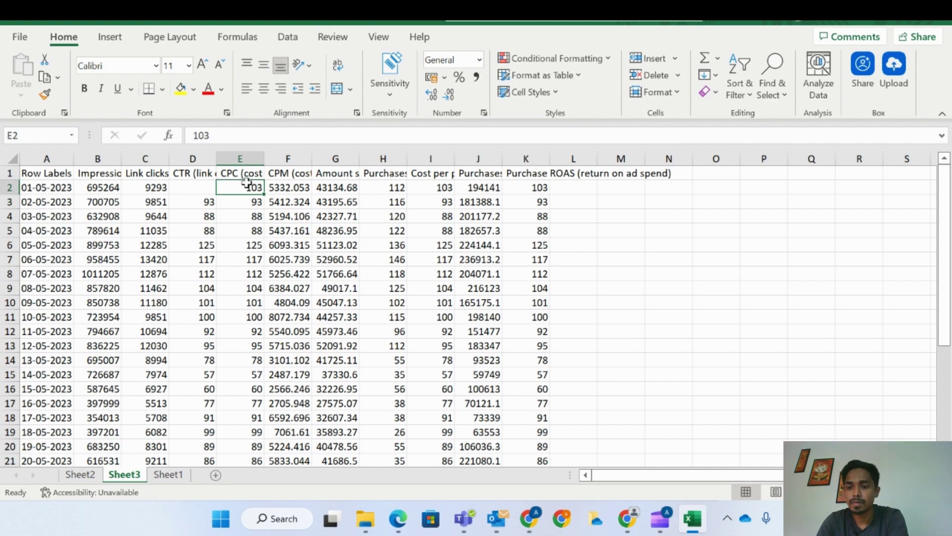
key(Delete)
click(275, 186)
key(Delete)
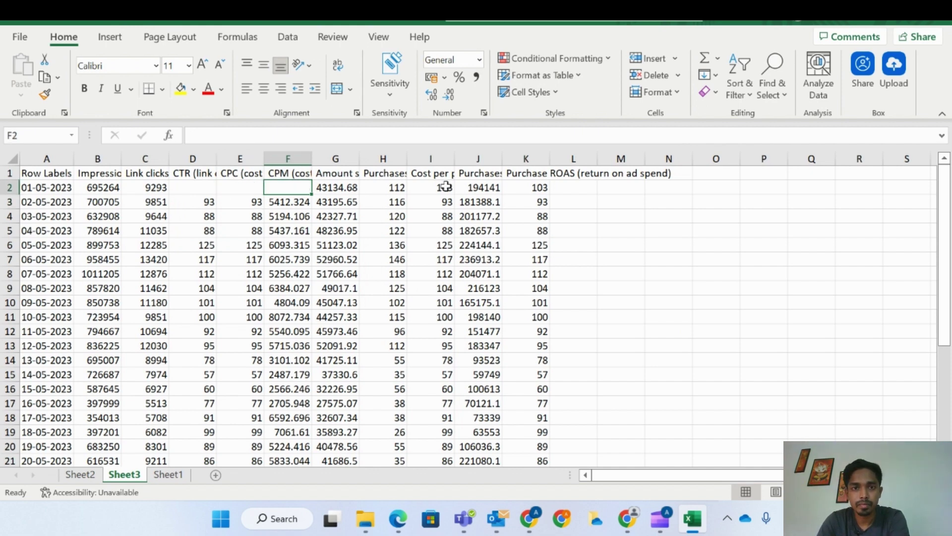
click(446, 187)
key(Delete)
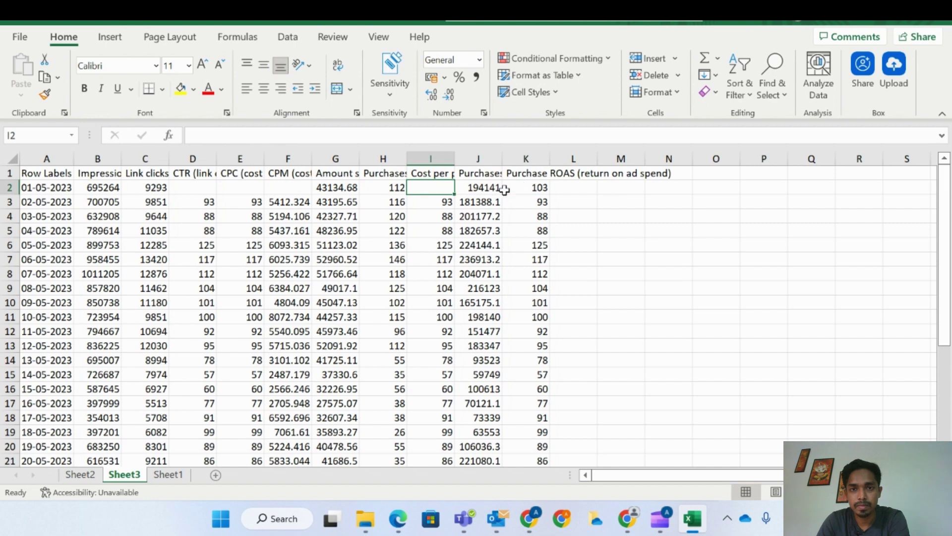
click(528, 187)
key(Delete)
click(563, 176)
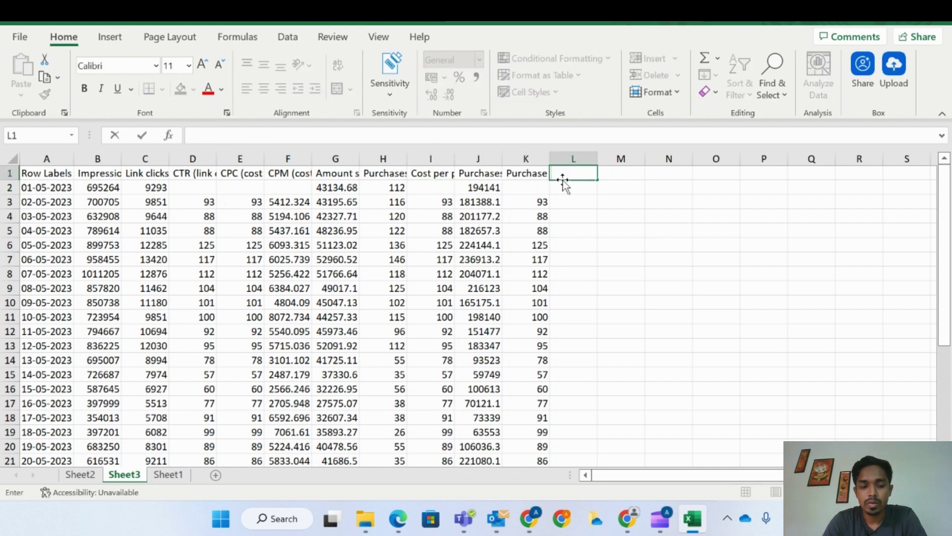
Fill the CTR column with =C2/B2, formatted as a percentage, down every date.
key(Return)
click(205, 188)
text(=)
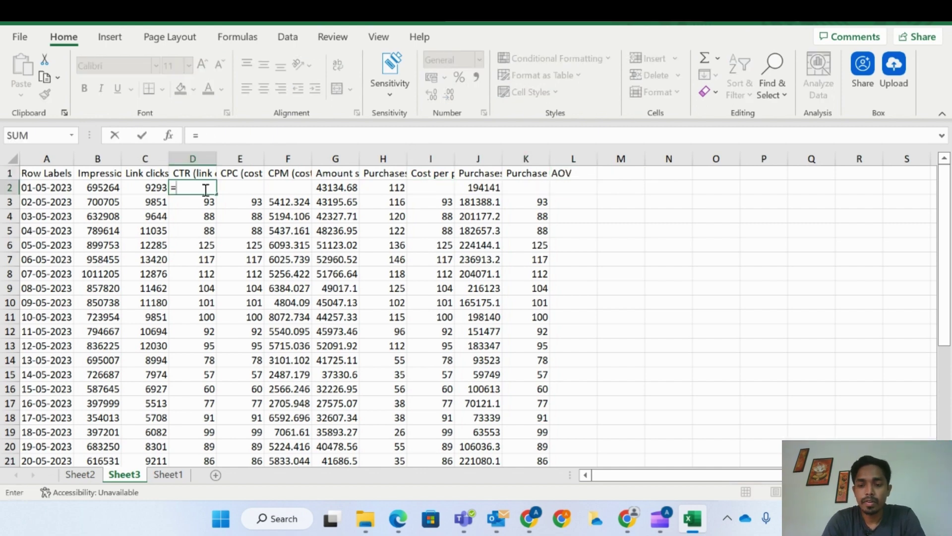
click(161, 184)
text(/)
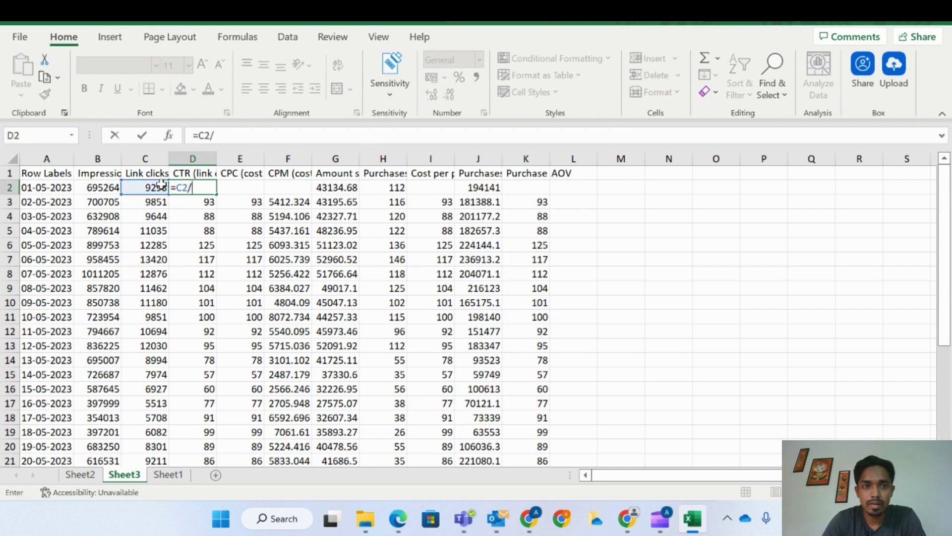
click(108, 192)
key(Return)
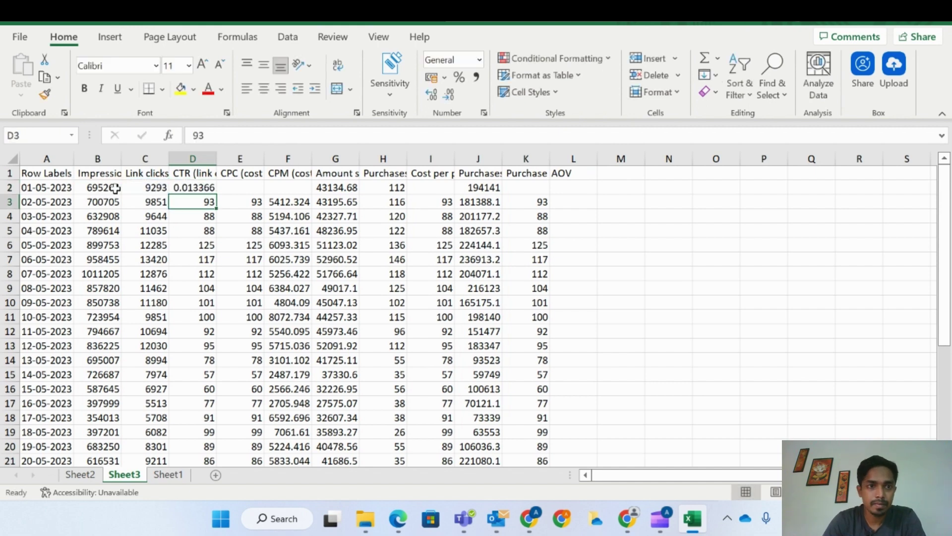
click(193, 175)
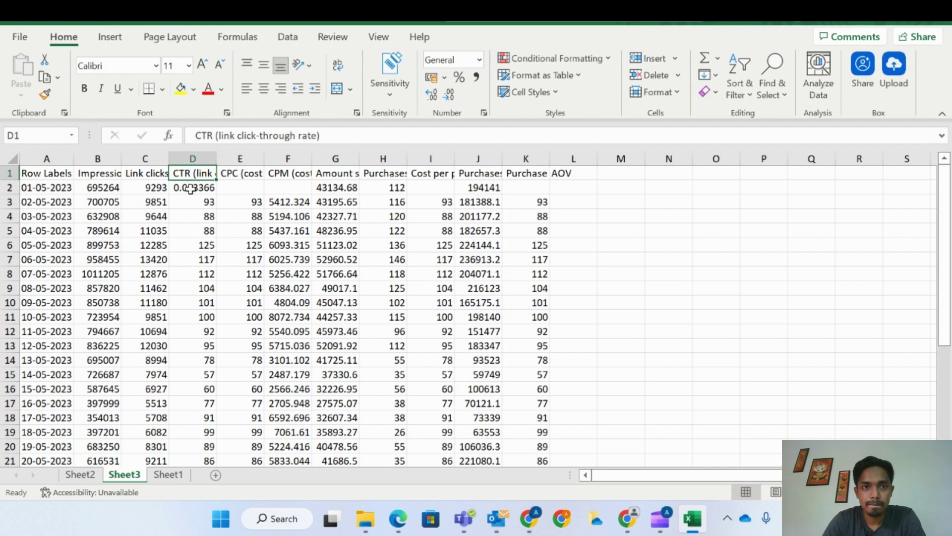
click(192, 188)
click(459, 78)
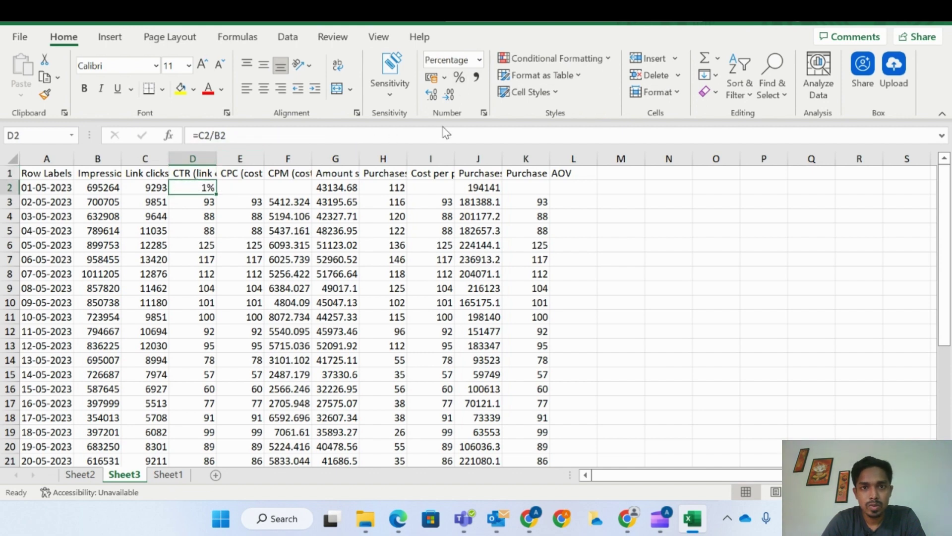
double_click(216, 193)
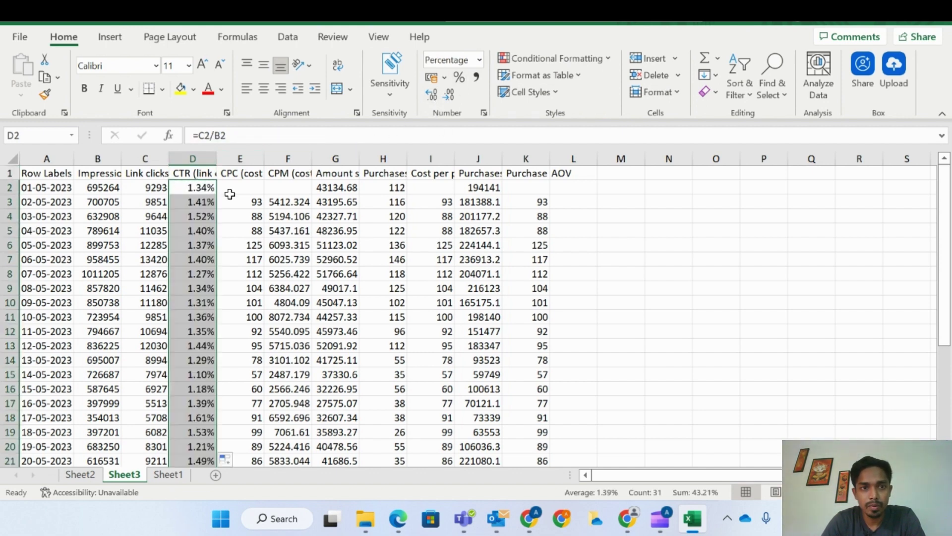
Enter the CPC formula =G2/C2 in E2.
click(243, 191)
text(=)
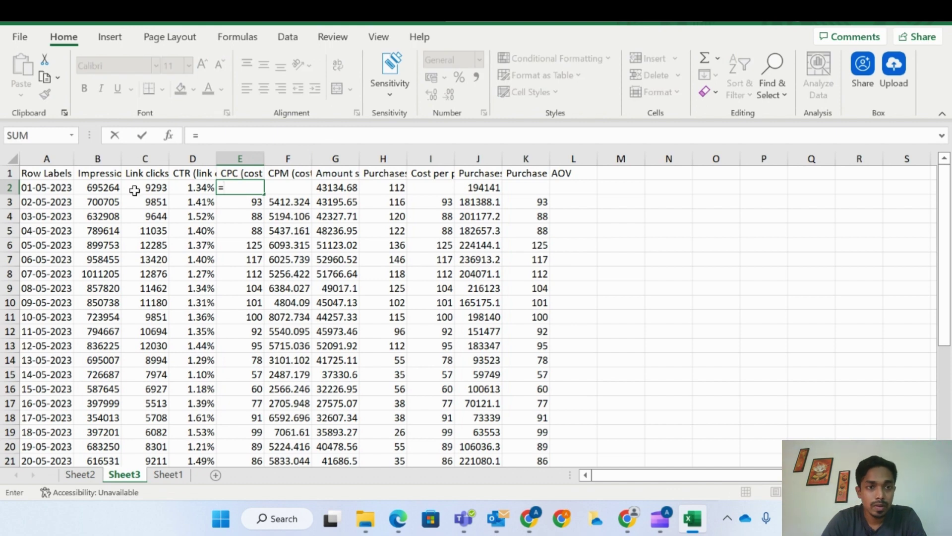
click(142, 188)
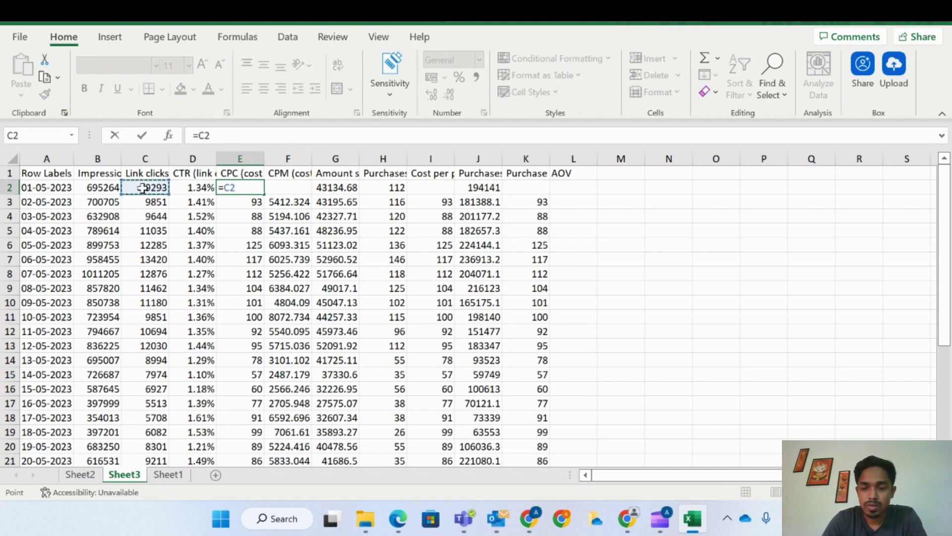
key(BackSpace)
key(BackSpace)
click(342, 187)
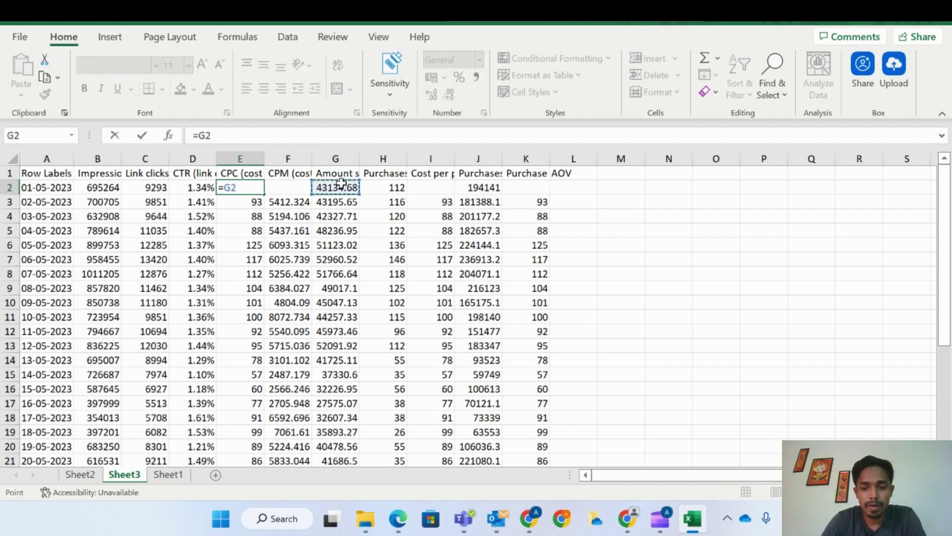
text(/)
click(154, 184)
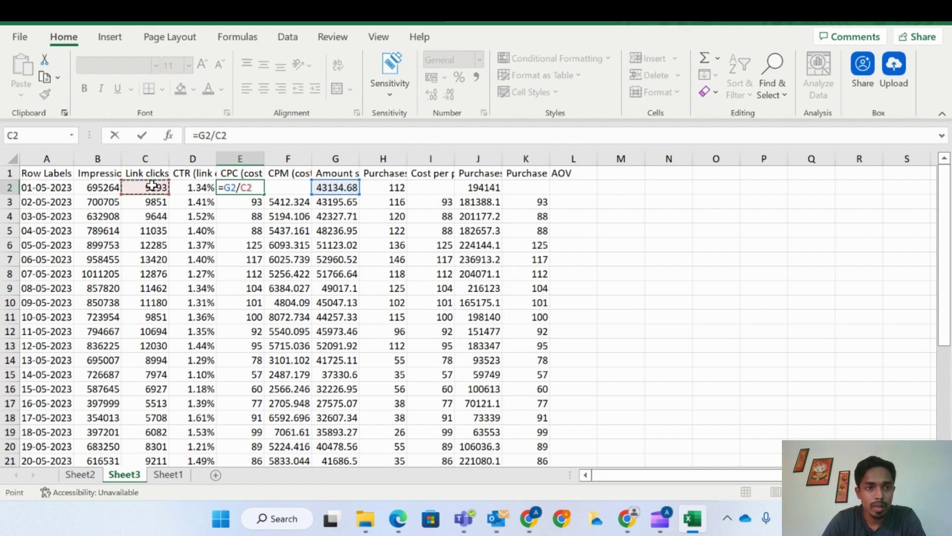
key(Return)
Show CPC to two decimals and fill it down column E.
click(240, 187)
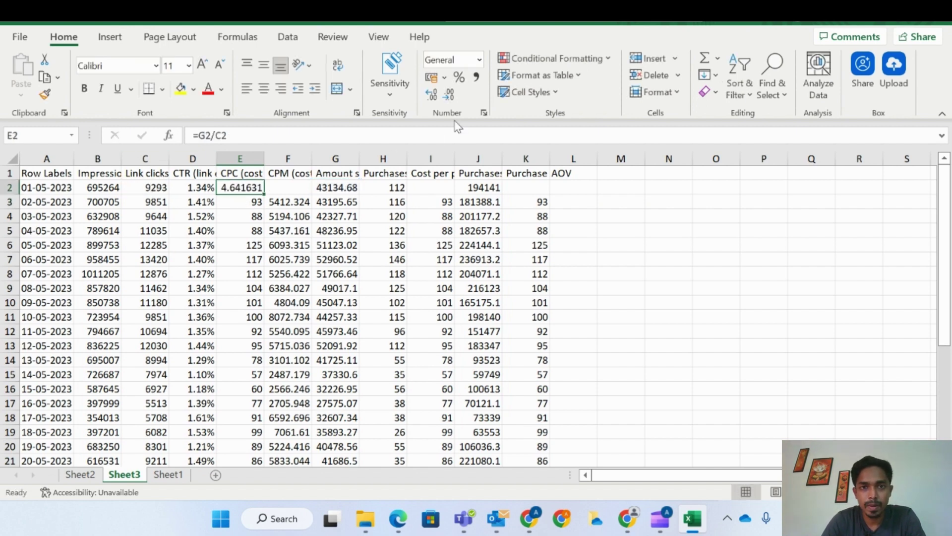
click(448, 94)
double_click(449, 94)
click(449, 94)
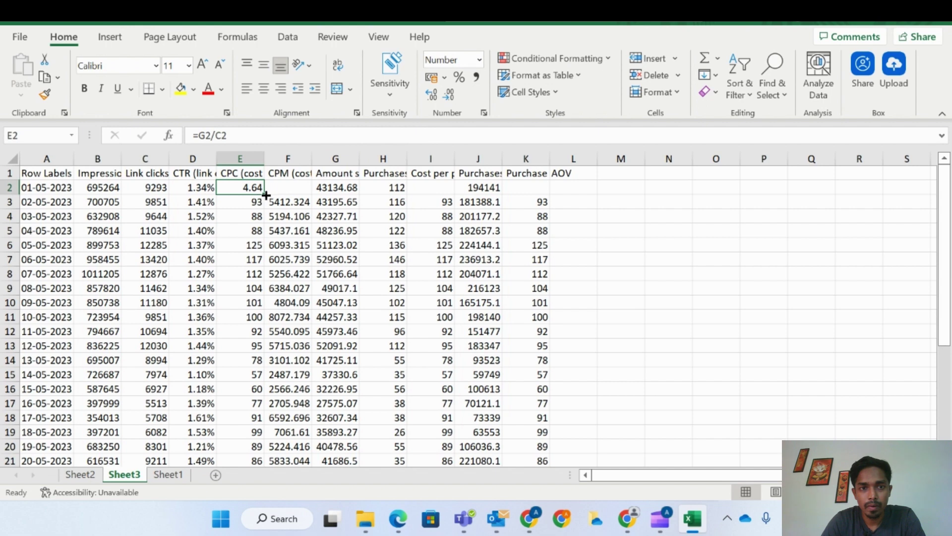
double_click(267, 195)
click(291, 188)
Enter =G2/B2*1000 in F2, show it to two decimals, and fill it down column F.
text(=)
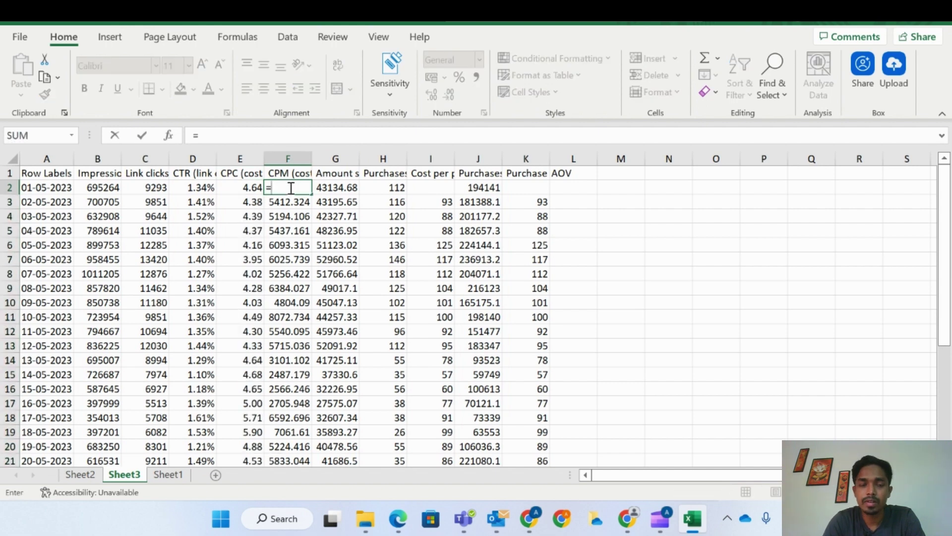
click(348, 190)
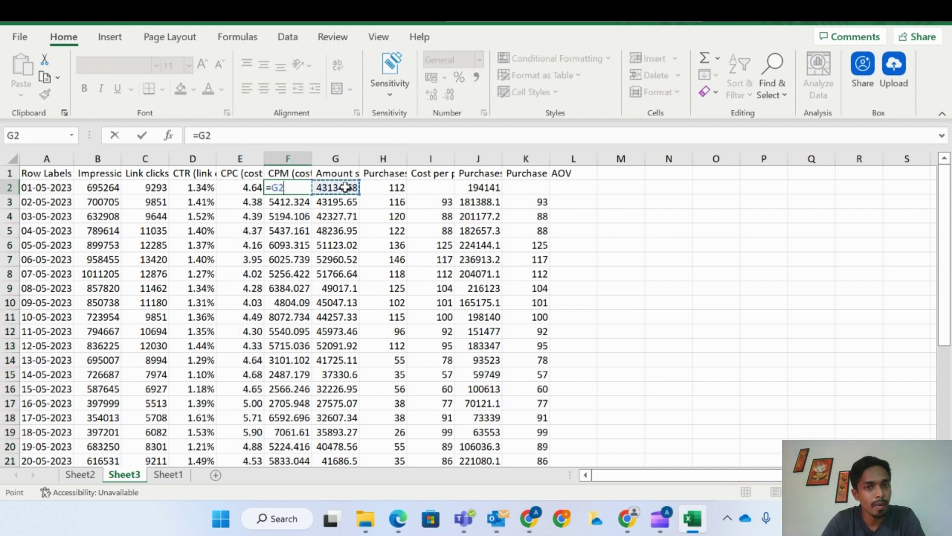
text(/)
click(112, 188)
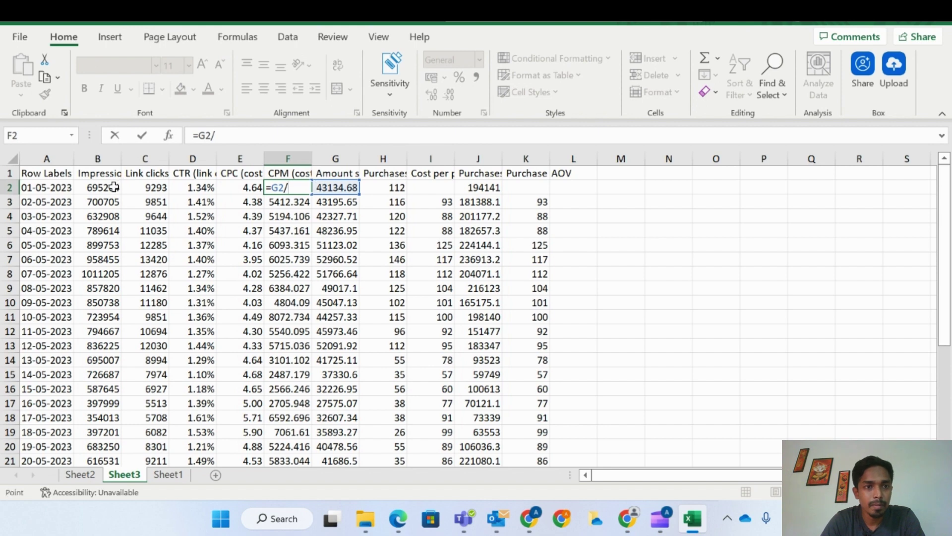
click(257, 142)
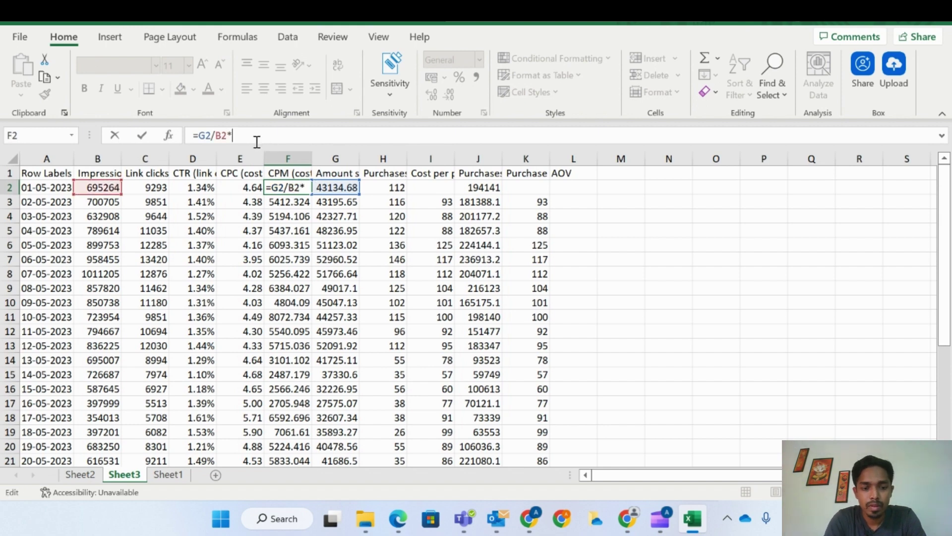
text(*1000)
key(Return)
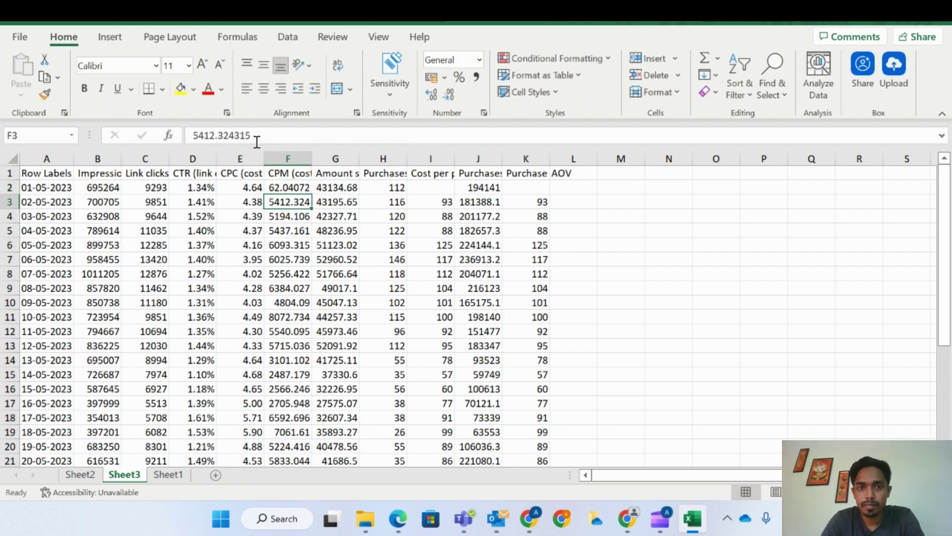
click(285, 187)
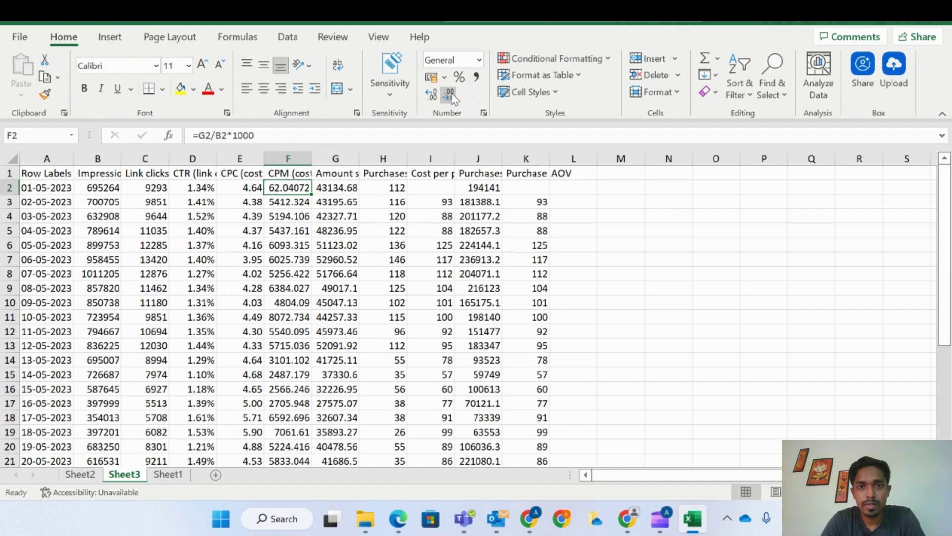
click(450, 94)
click(450, 95)
click(450, 94)
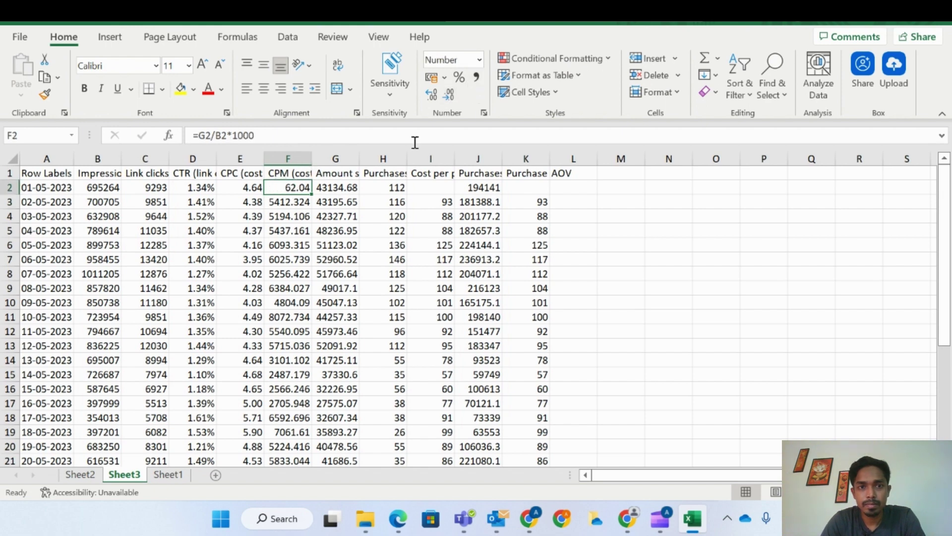
double_click(313, 192)
Enter =G2/H2 in I2 for the first day's cost per purchase and reduce its decimals.
click(342, 201)
click(427, 187)
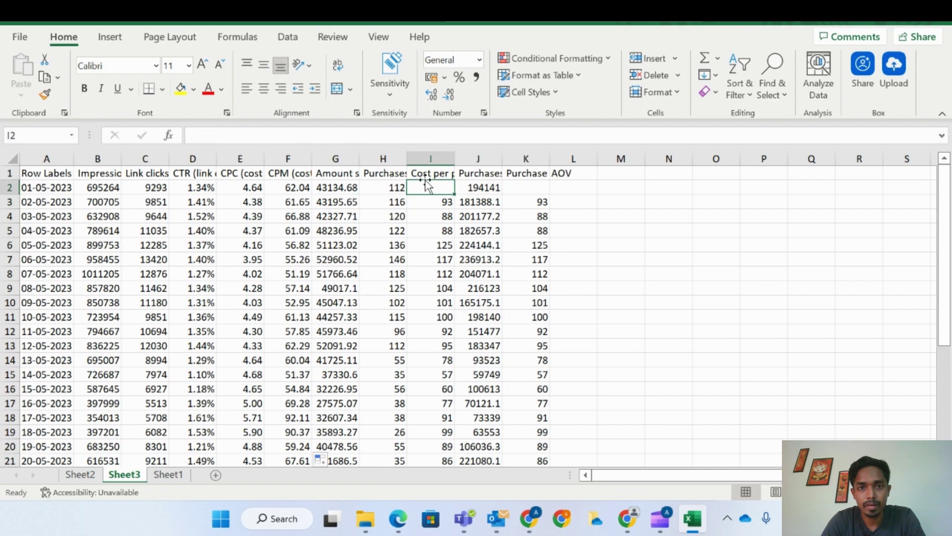
text(=)
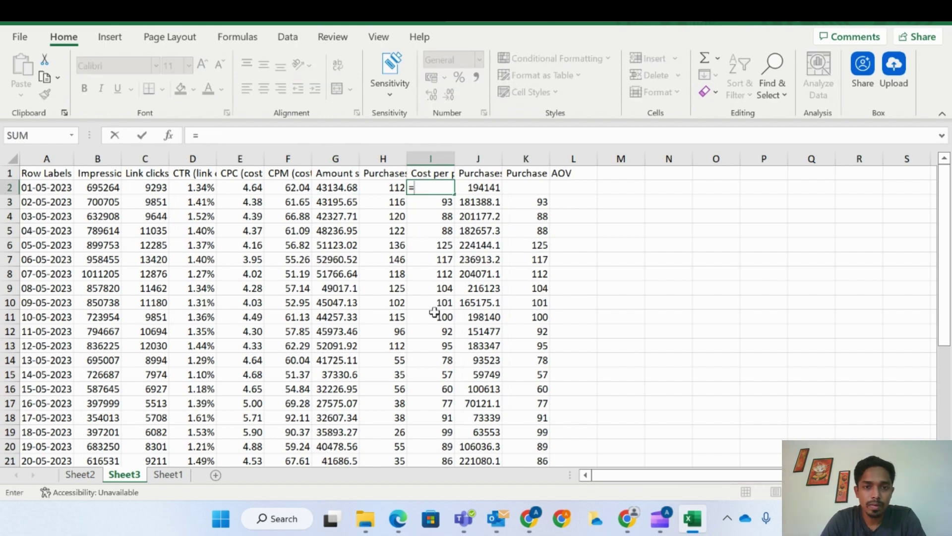
click(340, 192)
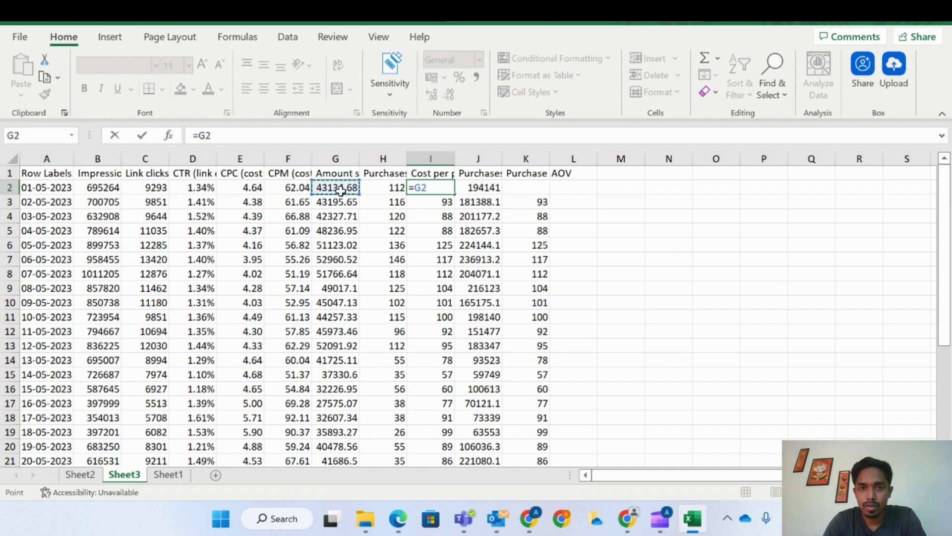
text(/)
click(385, 186)
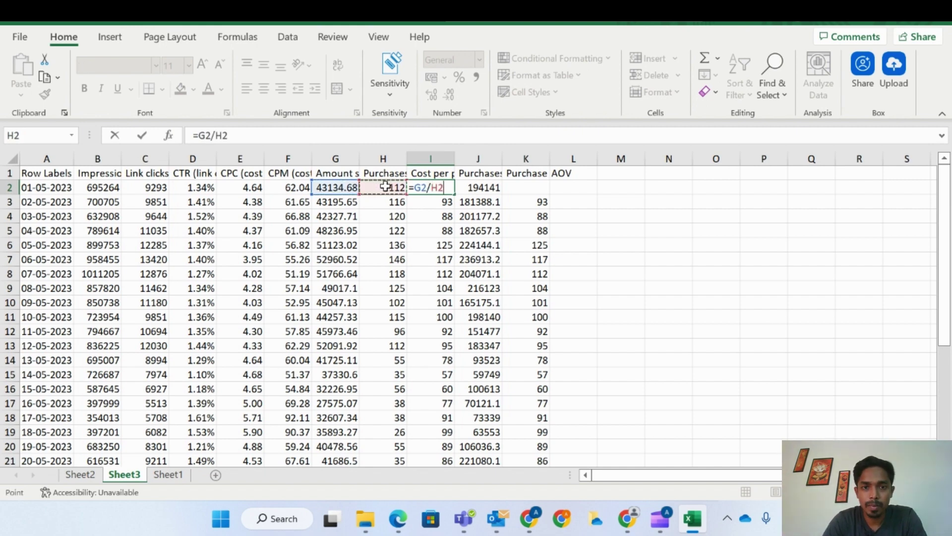
key(Return)
click(449, 189)
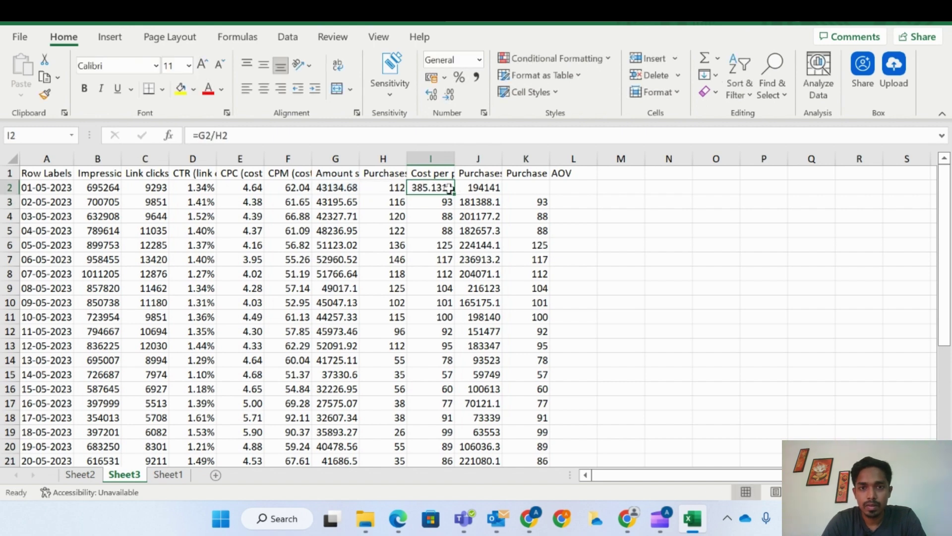
click(450, 94)
click(450, 95)
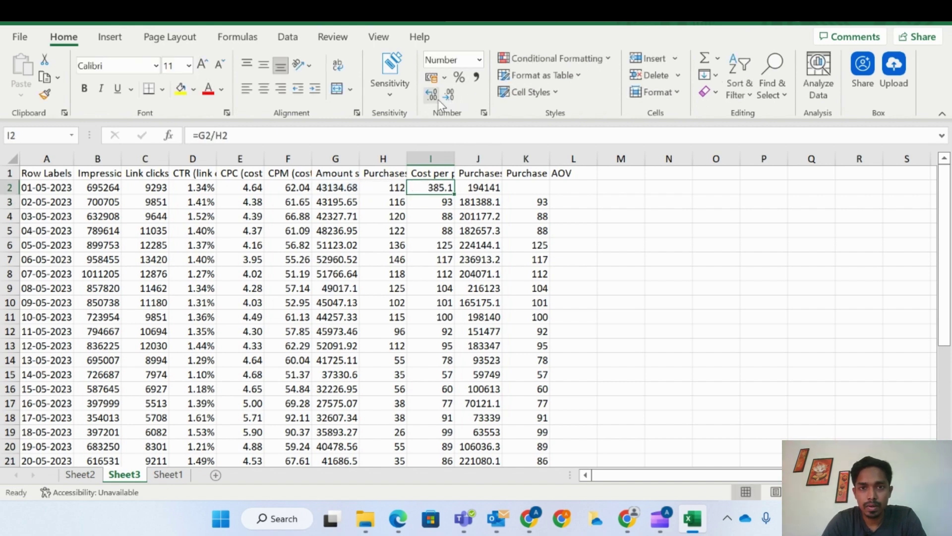
Enter =J2/G2 in K2 for ROAS and reduce it to two decimals (4.50).
click(522, 189)
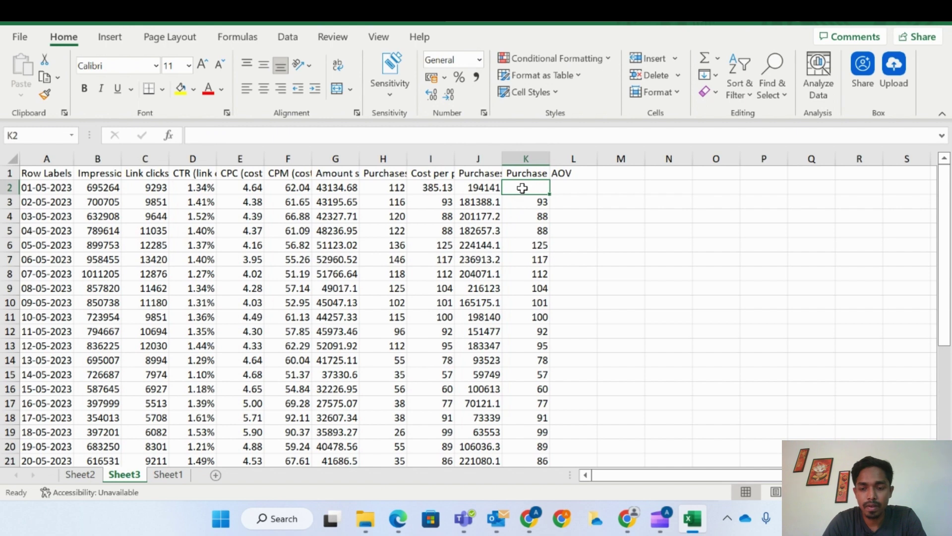
text(=)
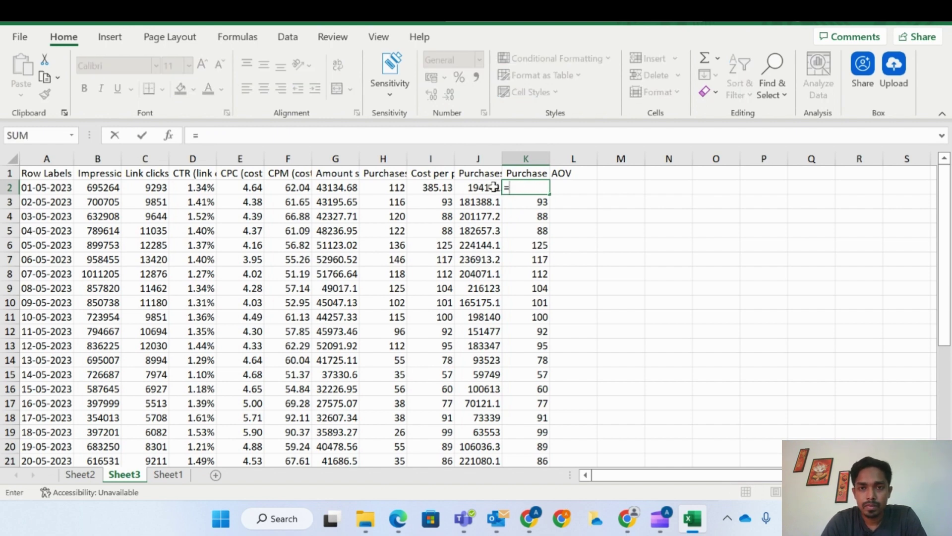
click(490, 187)
text(/)
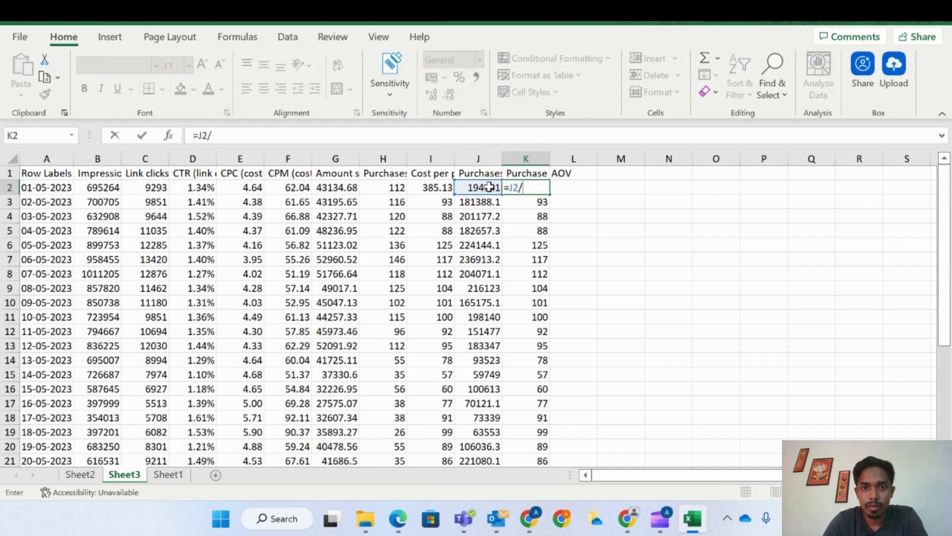
click(344, 189)
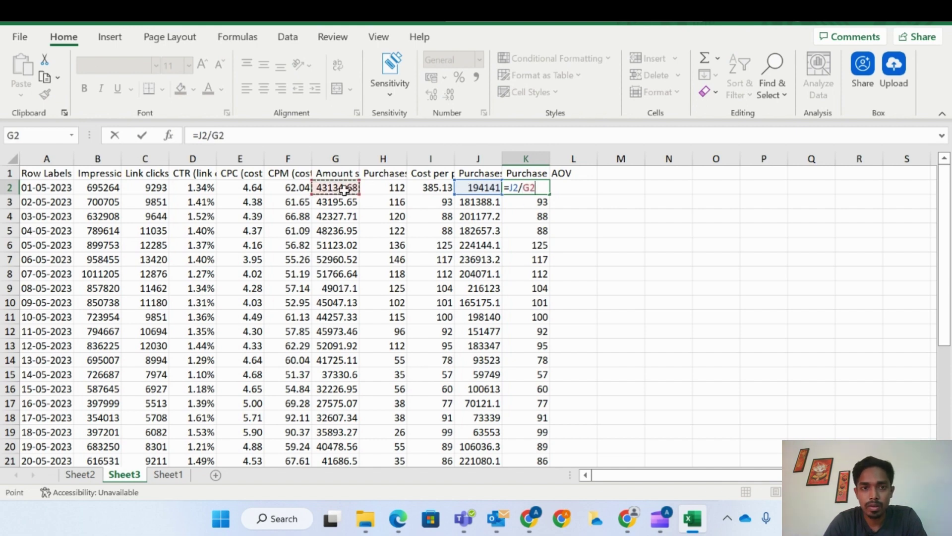
key(Return)
click(519, 187)
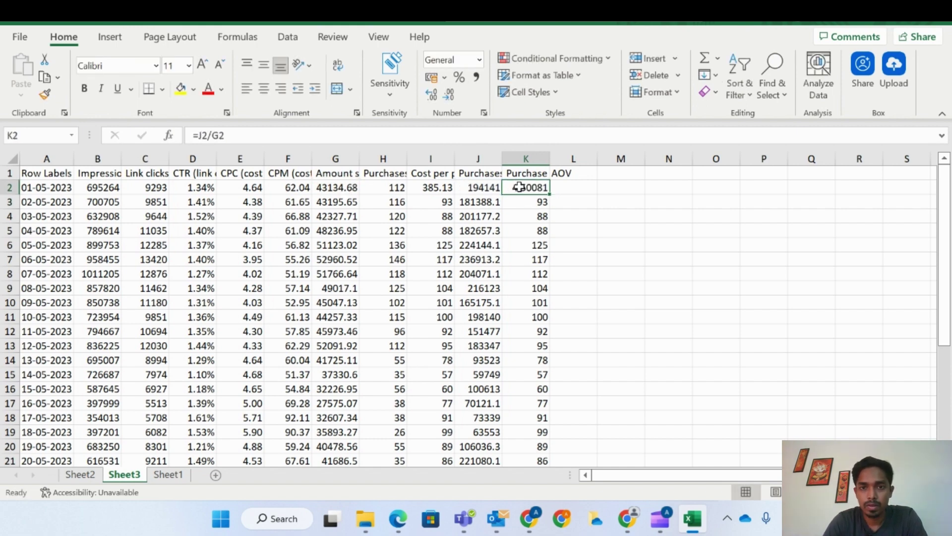
click(449, 95)
click(449, 95)
click(448, 94)
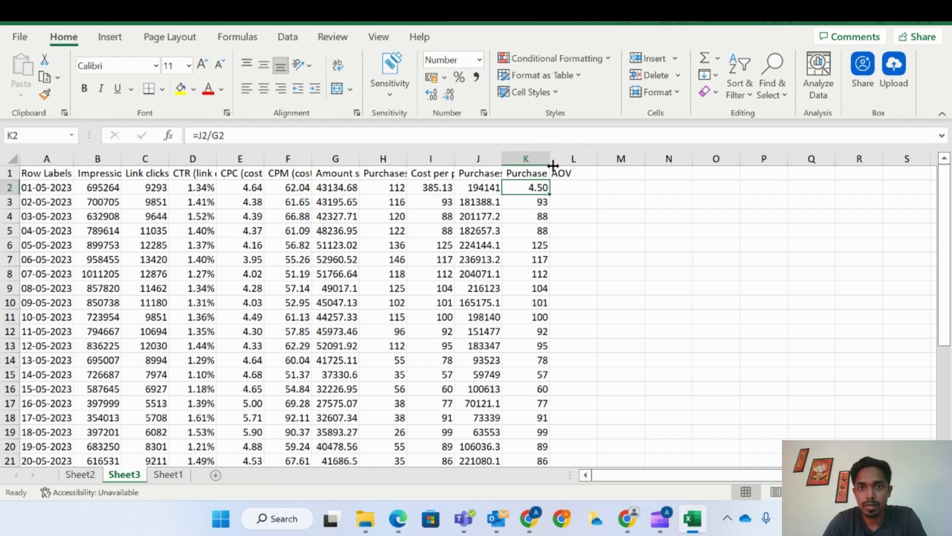
Fill ROAS down column K, then add AOV =J2/H2 to two decimals down column L.
double_click(548, 196)
click(565, 186)
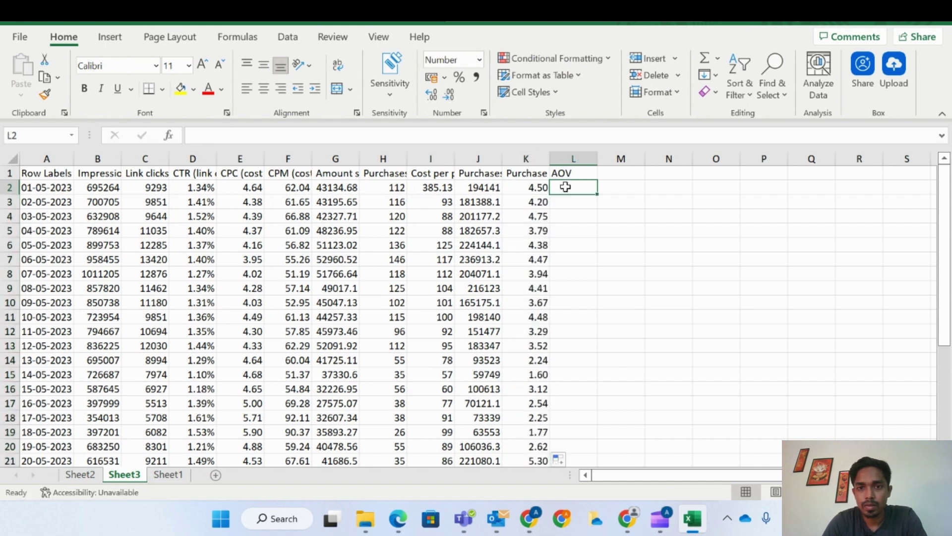
text(=)
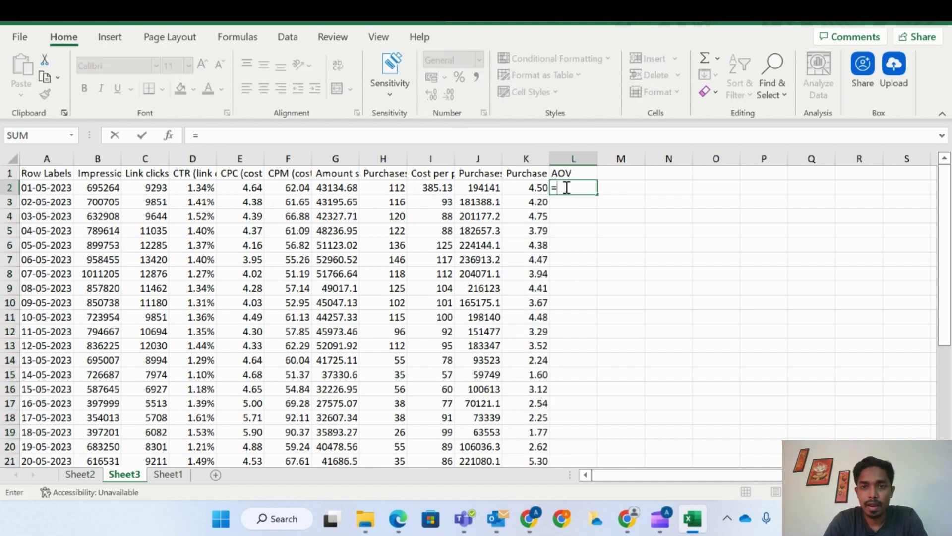
click(476, 189)
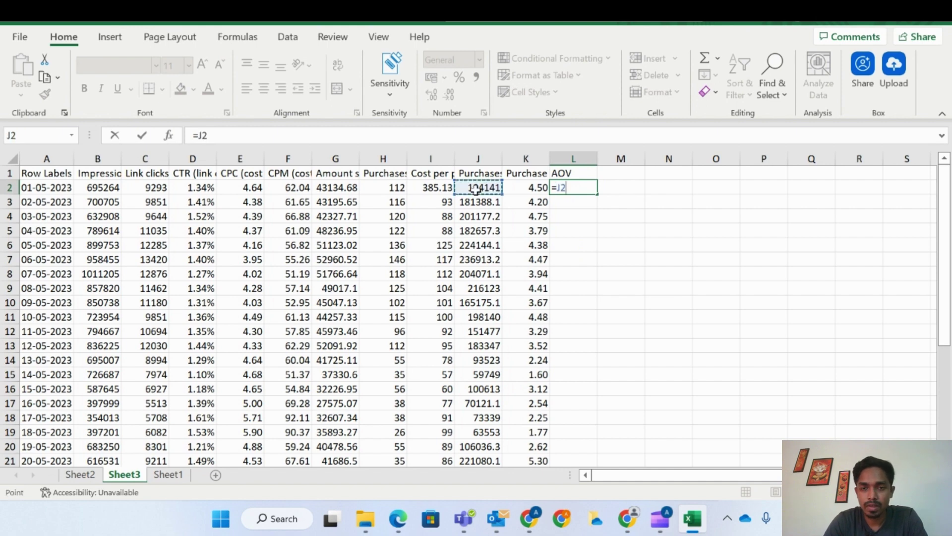
text(/)
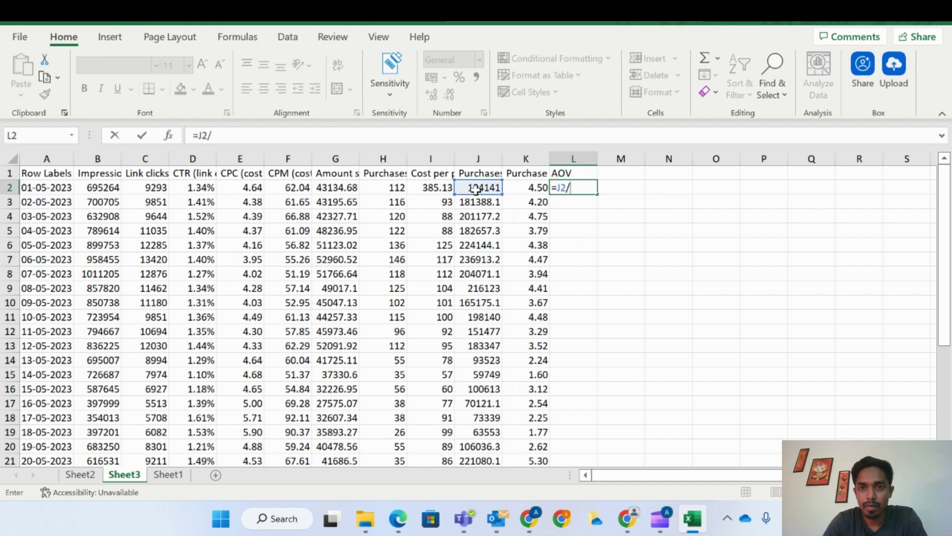
click(386, 187)
key(Return)
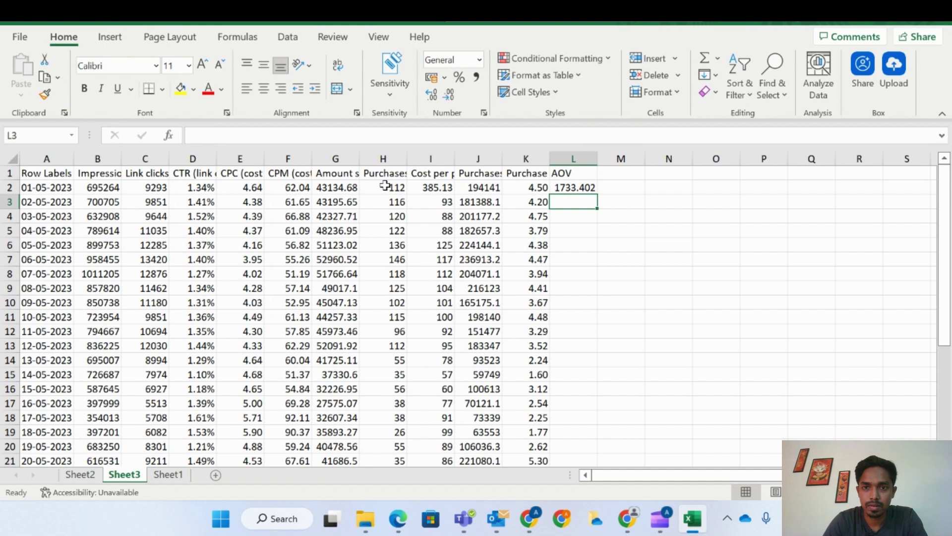
click(574, 187)
click(449, 97)
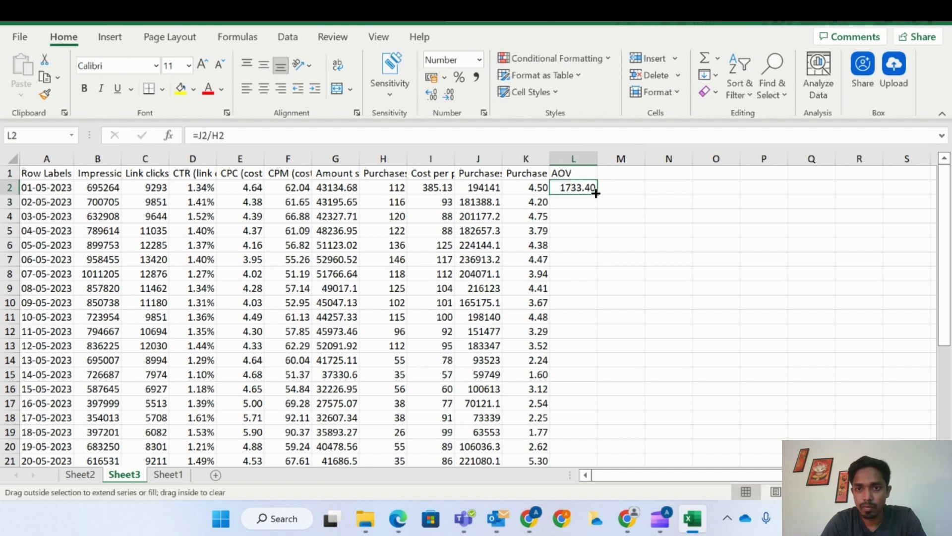
double_click(600, 197)
click(620, 244)
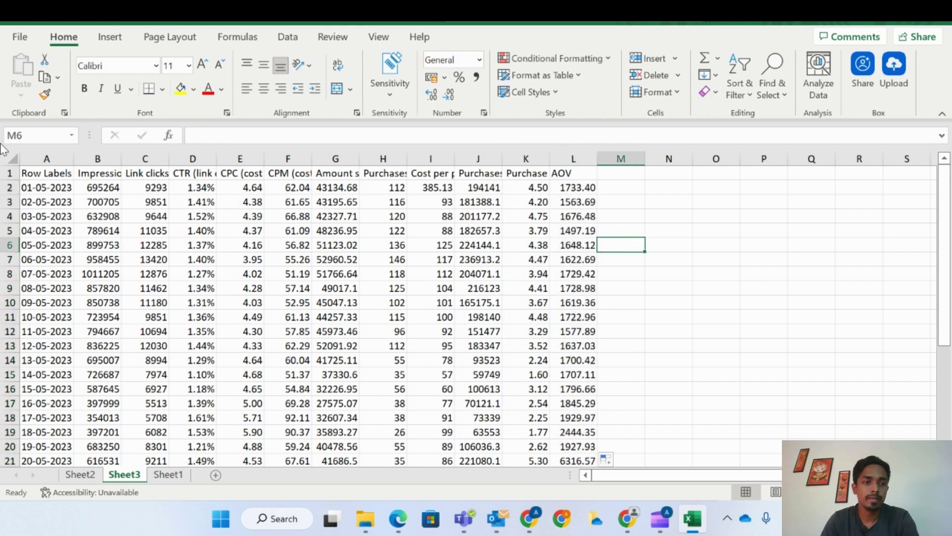
Apply green-yellow-red color scales to the Impressions, Link clicks and CTR columns.
click(97, 158)
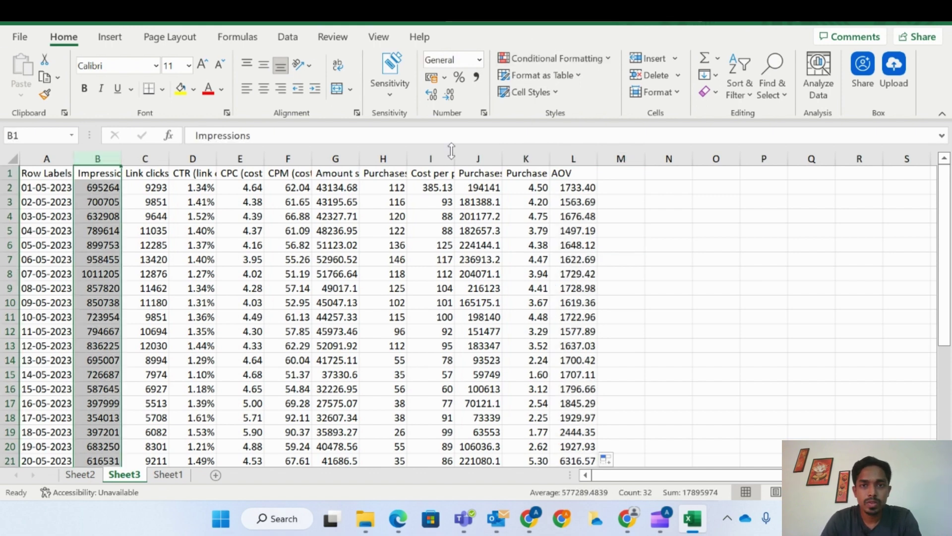
click(559, 58)
mouse_move(578, 194)
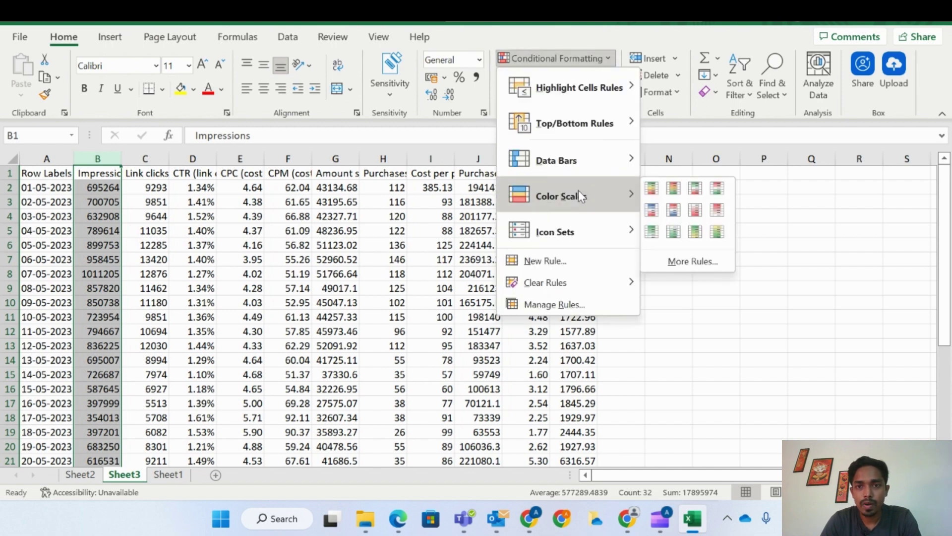
click(652, 188)
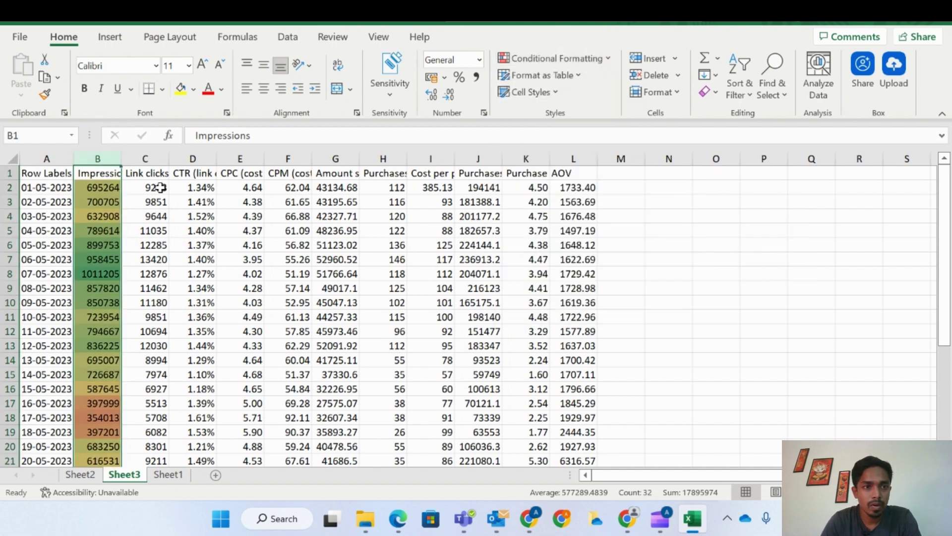
click(141, 169)
key(ctrl+shift+Down)
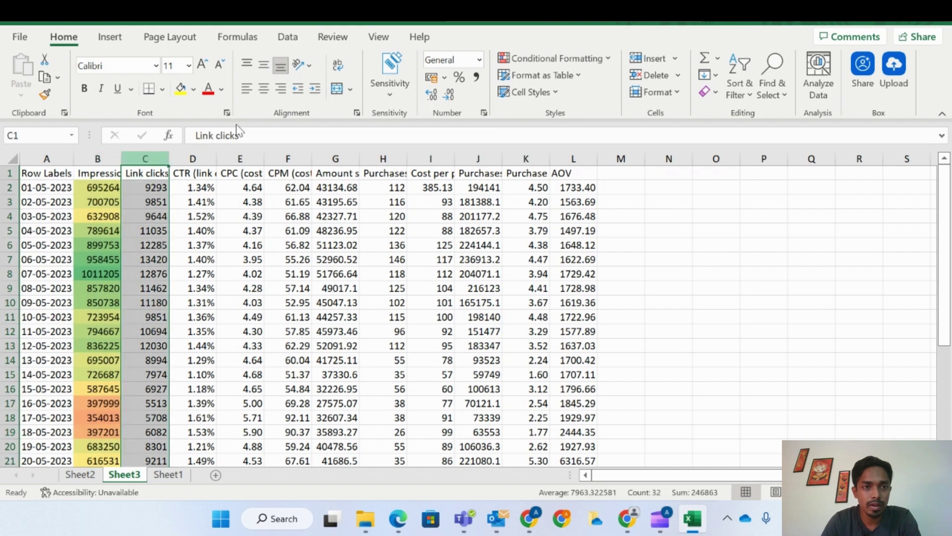
click(598, 67)
mouse_move(615, 196)
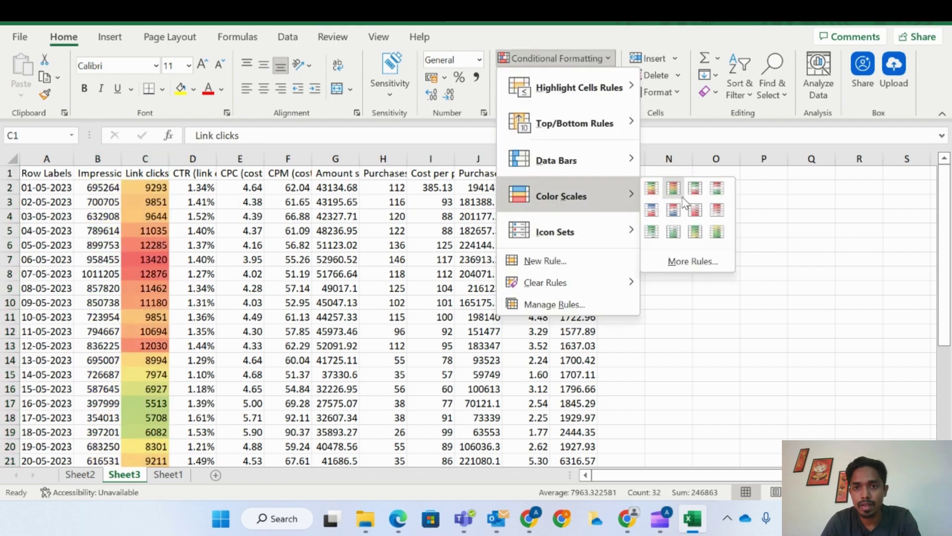
click(654, 190)
click(180, 158)
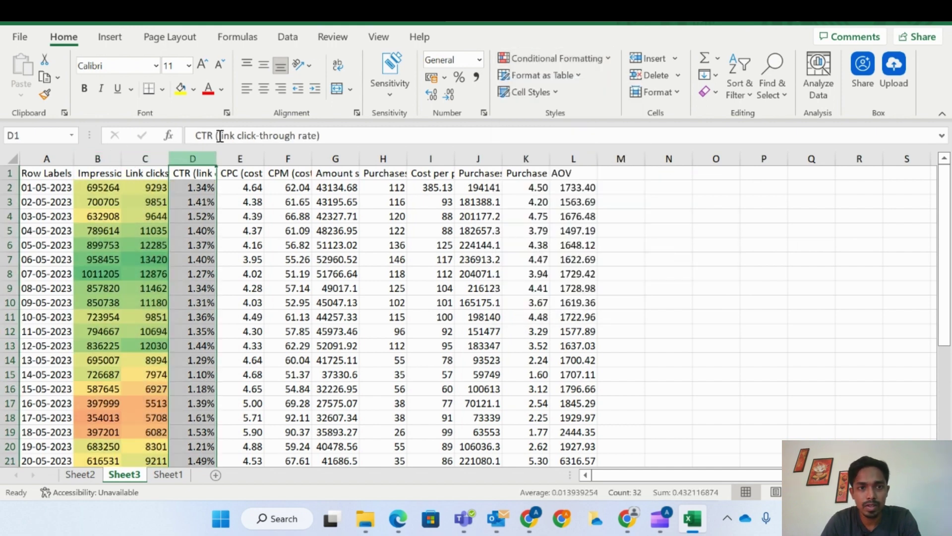
click(559, 64)
mouse_move(615, 195)
click(654, 190)
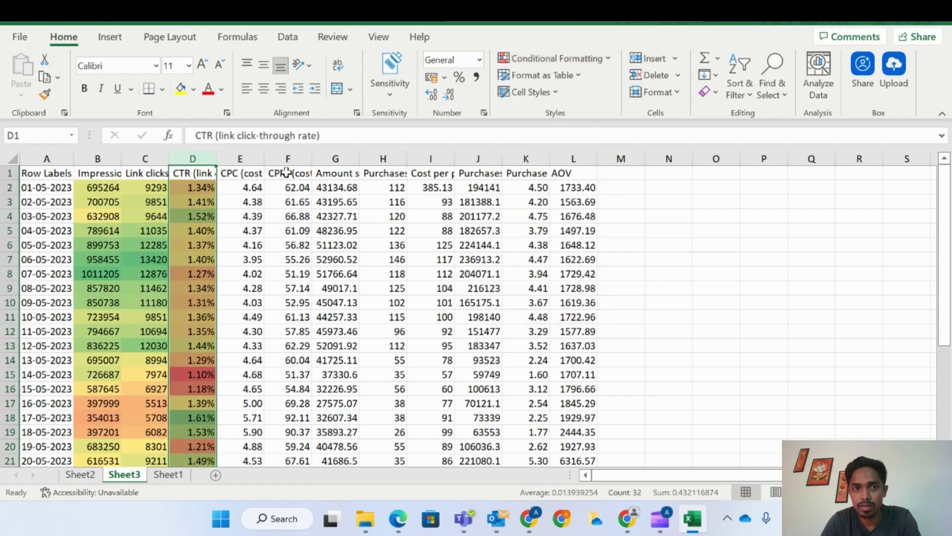
Apply color scales to the CPC, CPM and Purchases columns, with high CPC and CPM shown red.
click(240, 158)
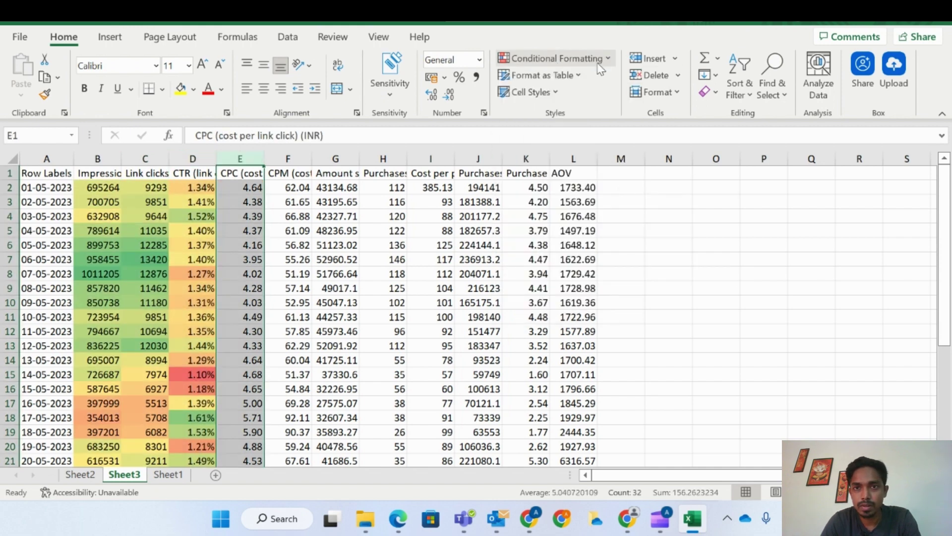
click(556, 58)
mouse_move(567, 193)
click(680, 190)
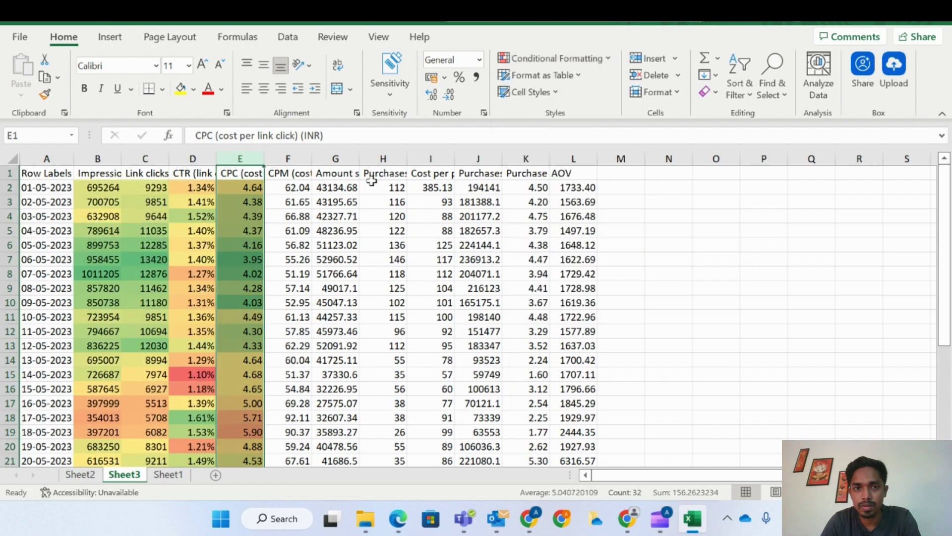
click(290, 159)
click(555, 58)
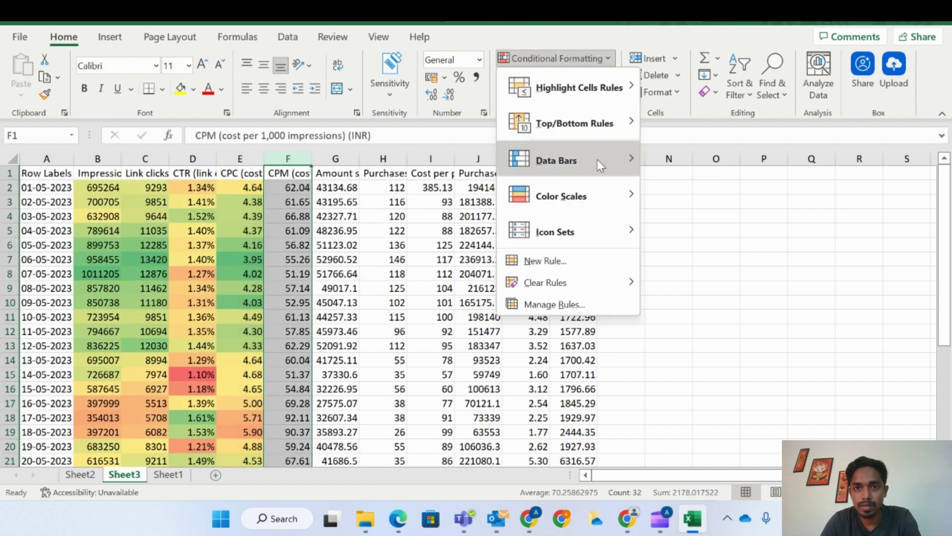
mouse_move(623, 194)
click(673, 188)
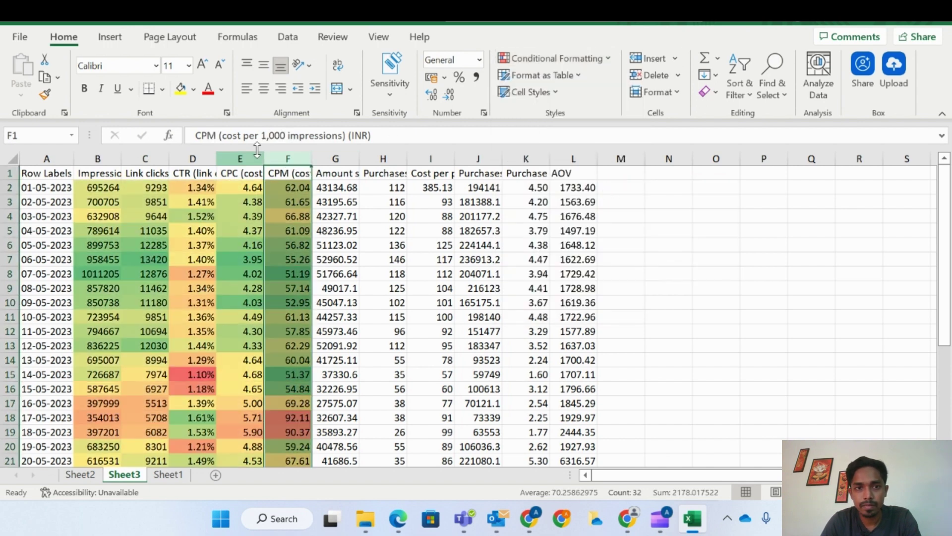
click(377, 159)
click(555, 58)
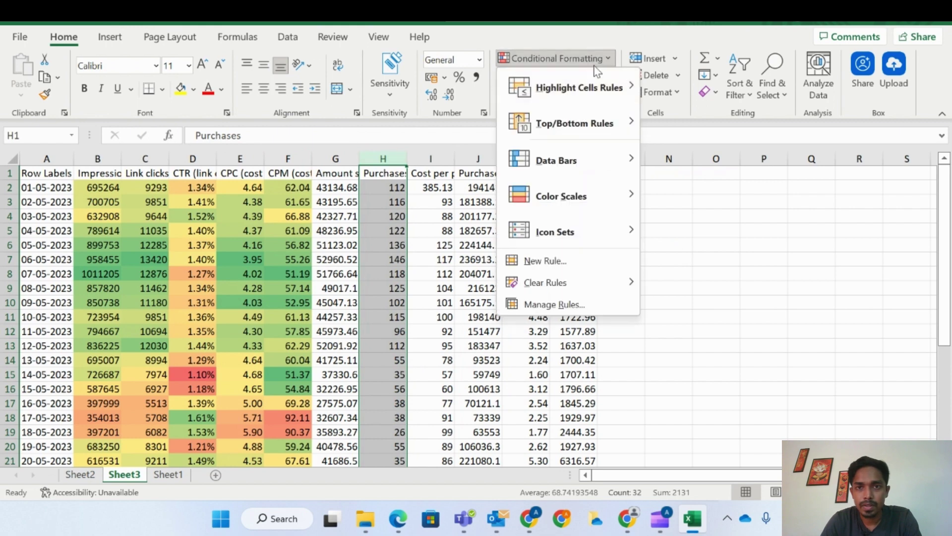
mouse_move(575, 199)
click(650, 192)
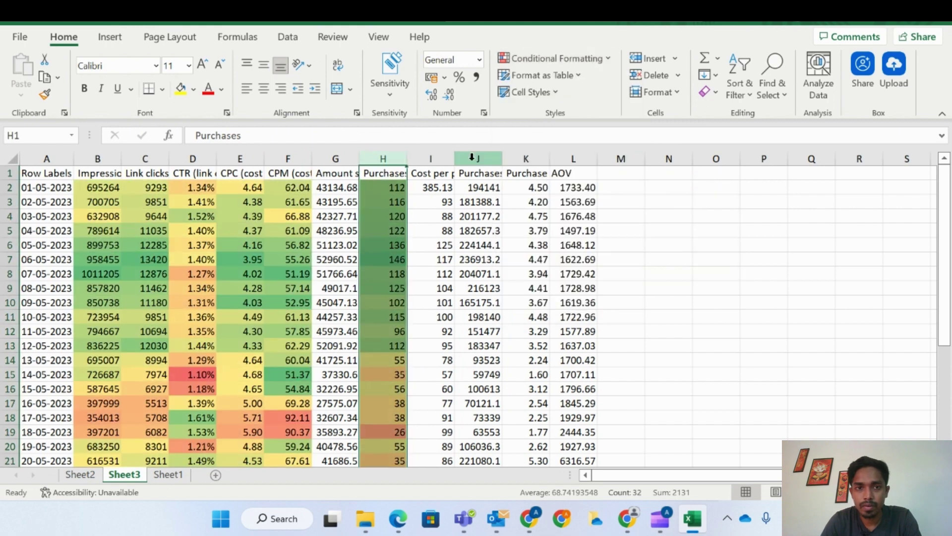
Fill the cost per purchase formula =G2/H2 down column I for every date.
click(440, 157)
click(437, 196)
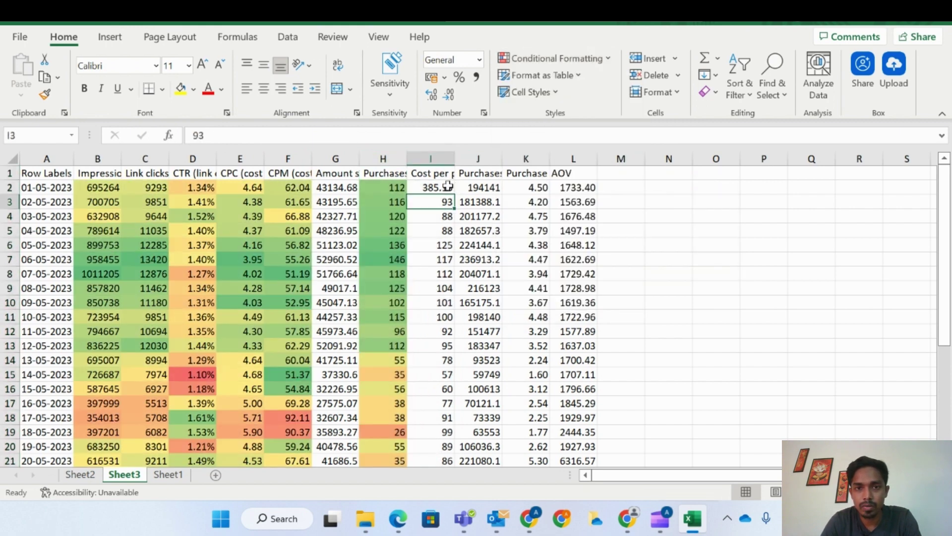
click(448, 187)
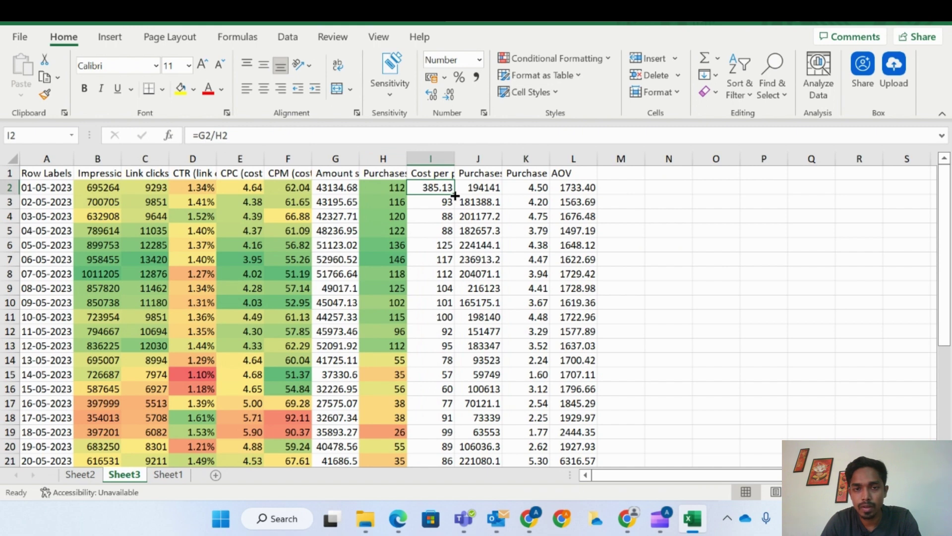
double_click(454, 192)
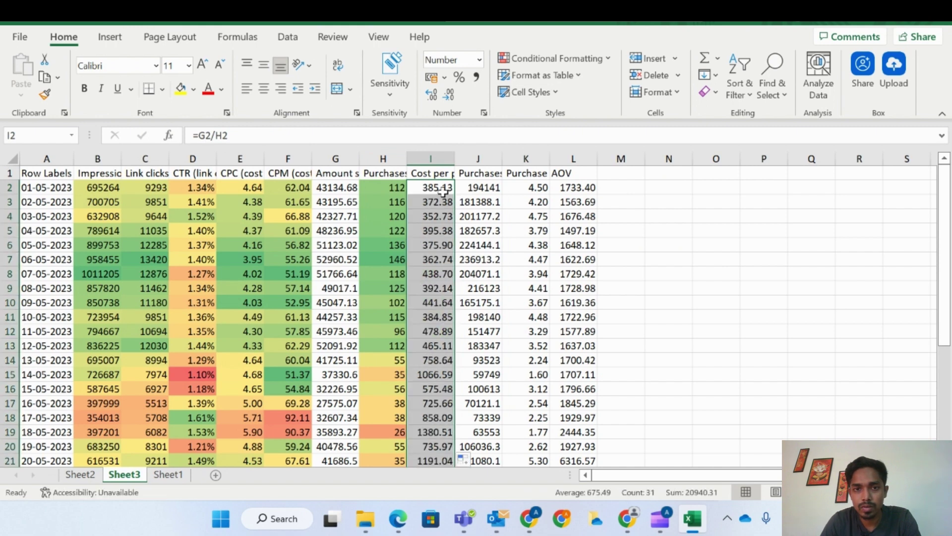
click(430, 159)
Add green-yellow-red color scales to columns I, K and L (cost per purchase, ROAS, AOV).
click(555, 58)
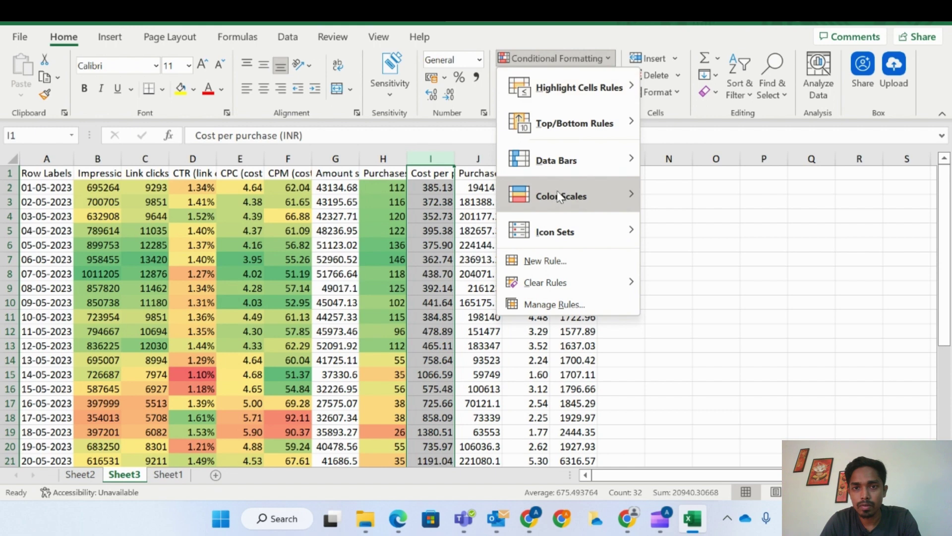
mouse_move(563, 193)
click(677, 193)
click(526, 159)
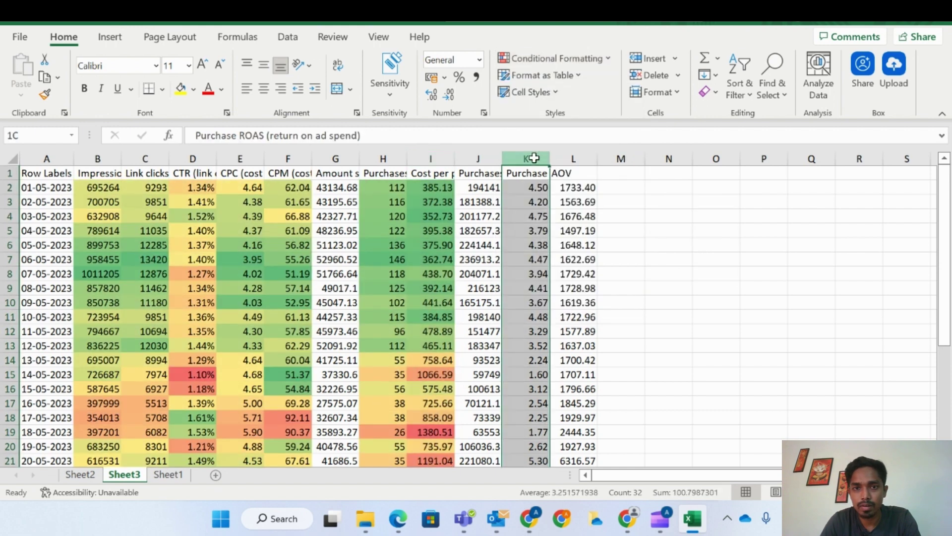
click(533, 58)
mouse_move(541, 195)
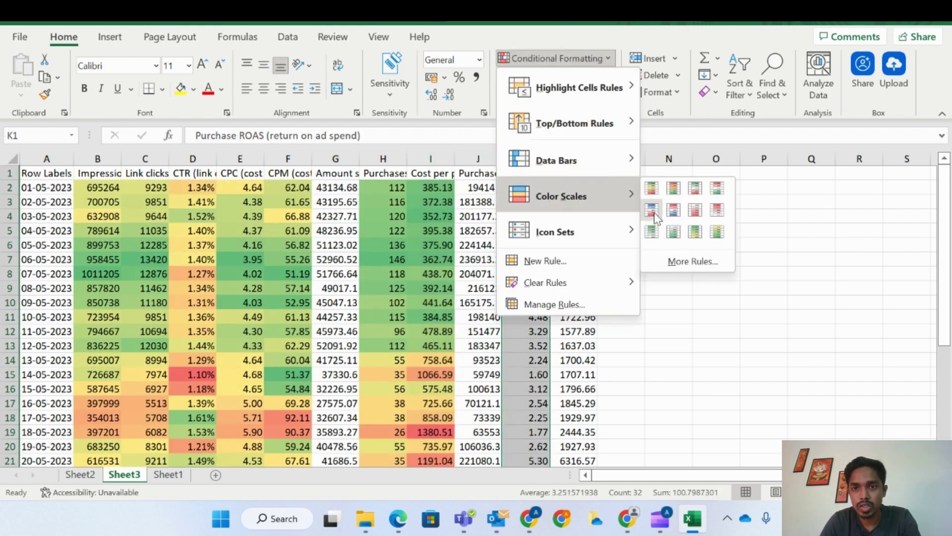
click(652, 189)
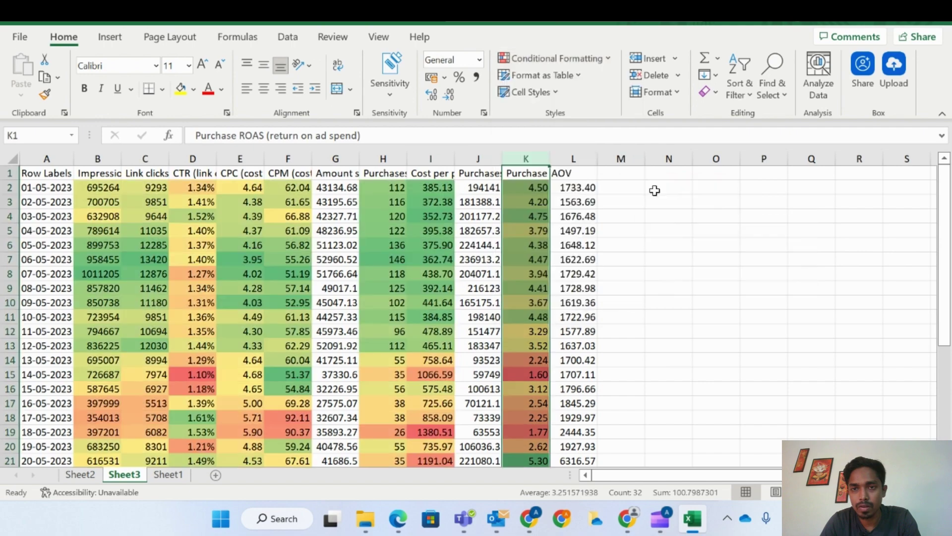
click(573, 159)
click(541, 59)
mouse_move(590, 194)
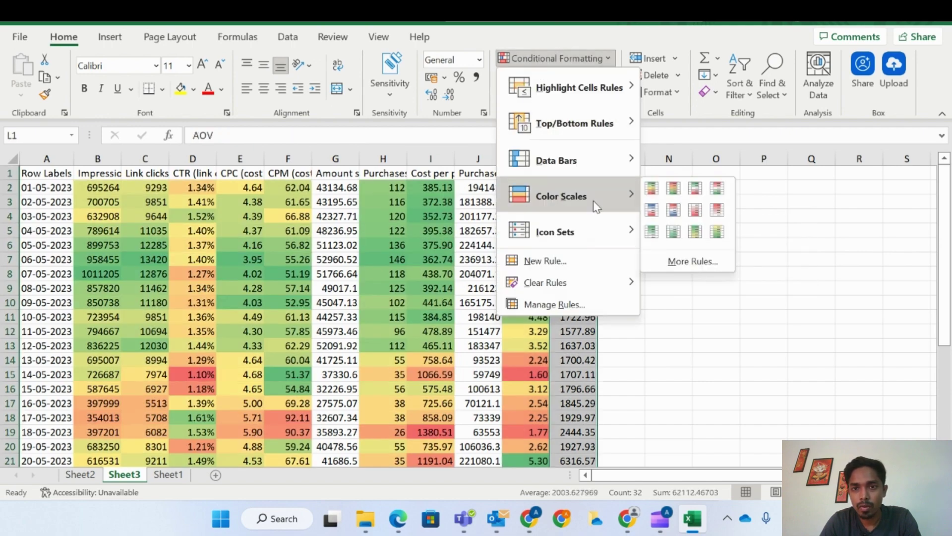
click(649, 188)
Deselect the AOV column and select the whole worksheet.
click(718, 360)
click(479, 303)
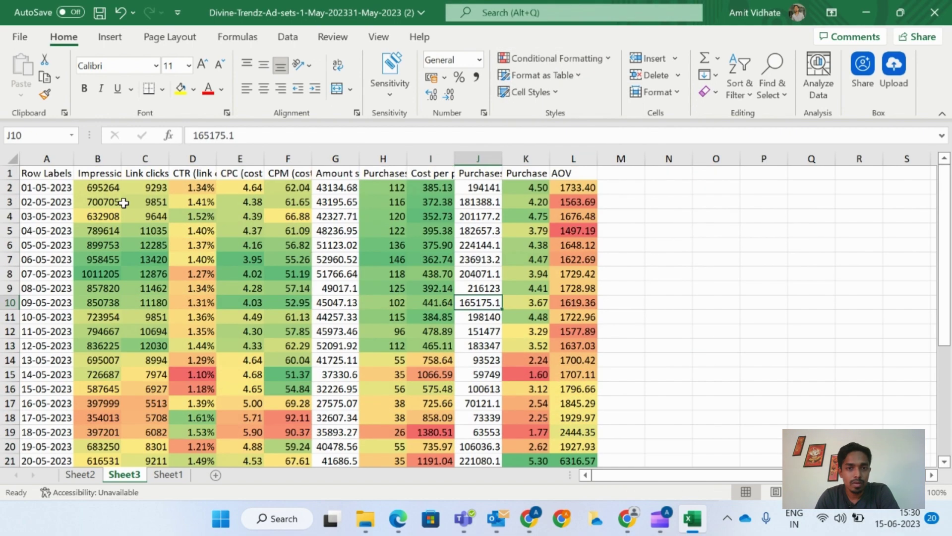
click(13, 158)
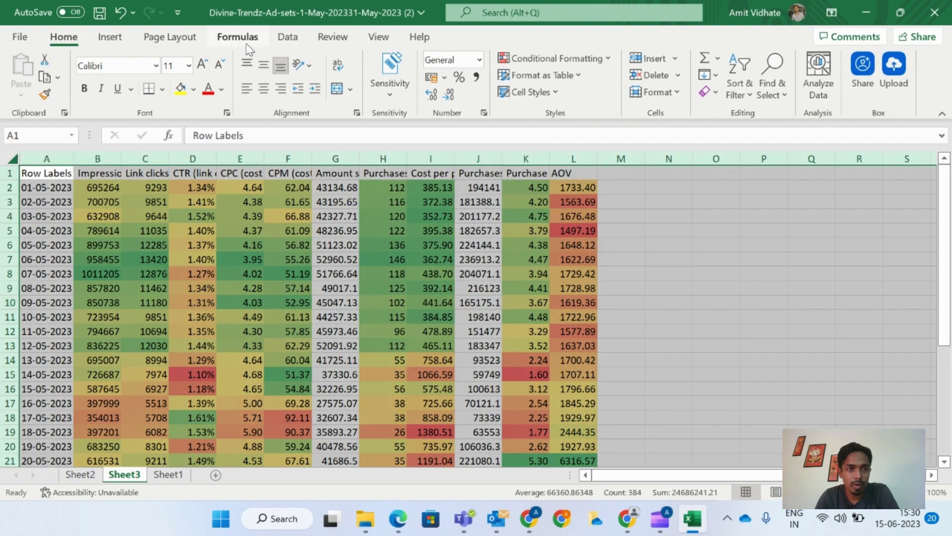